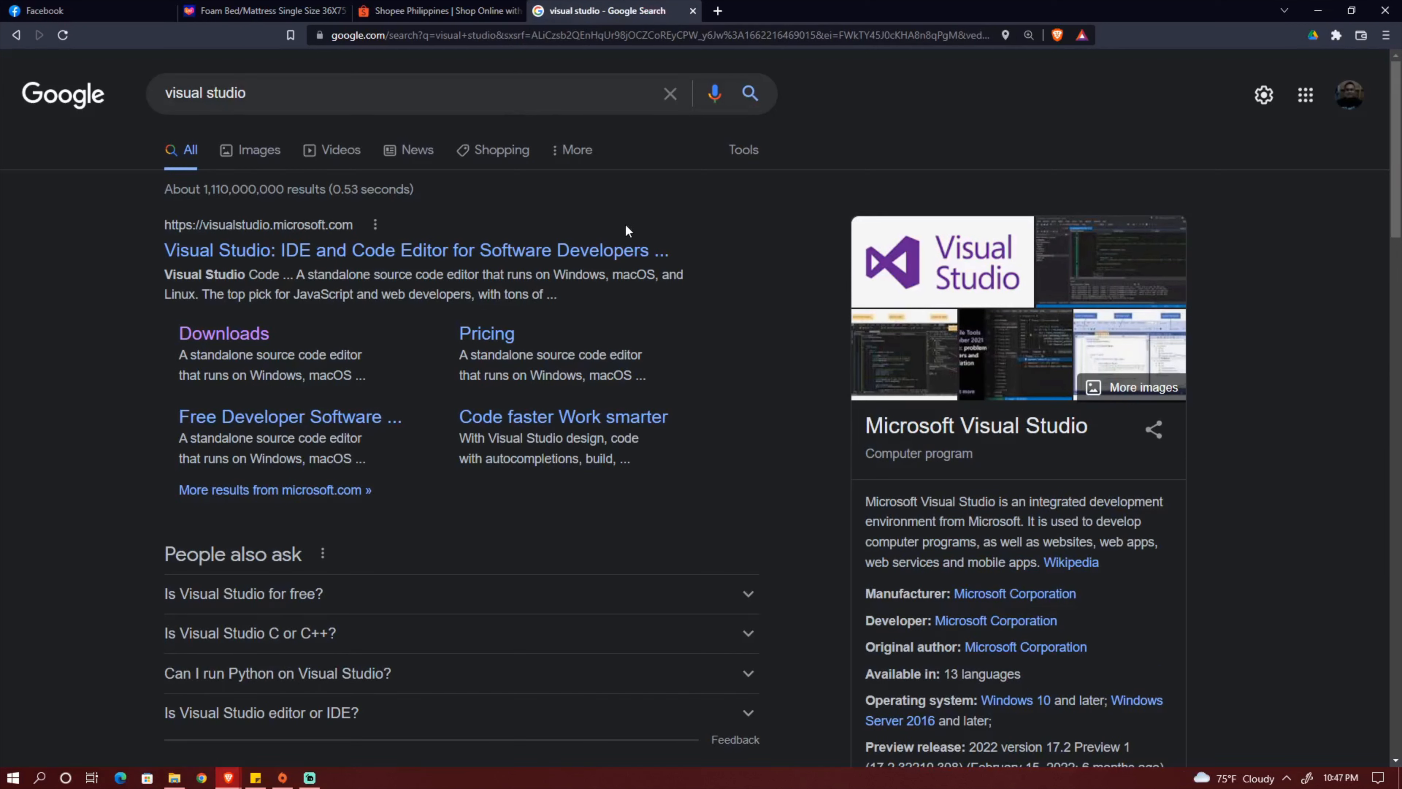
Download the free Visual Studio 2022 Community installer from the Microsoft downloads page and save VisualStudioSetup in the Downloads folder.
{"action": "left_click", "coordinate": [249, 339]}
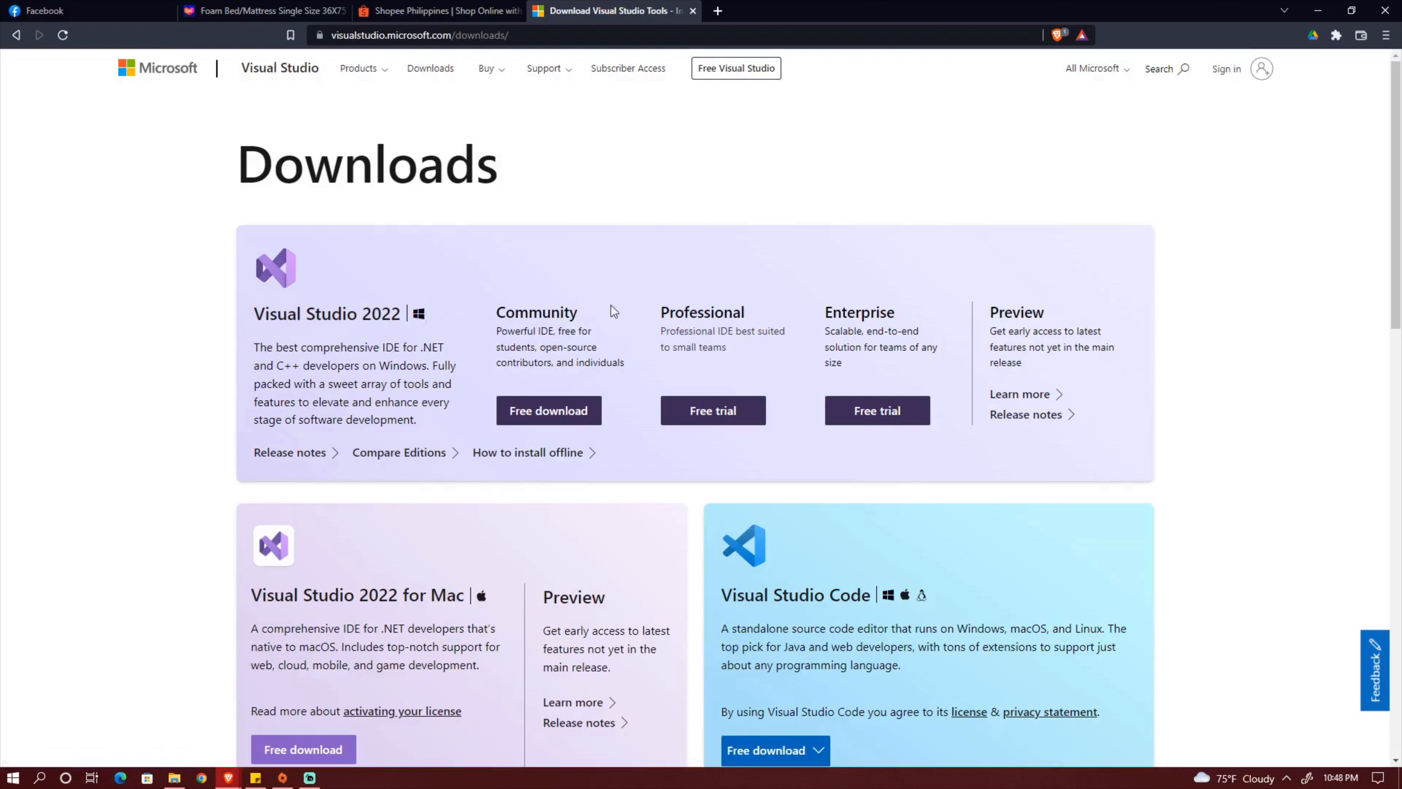
{"action": "left_click", "coordinate": [574, 412]}
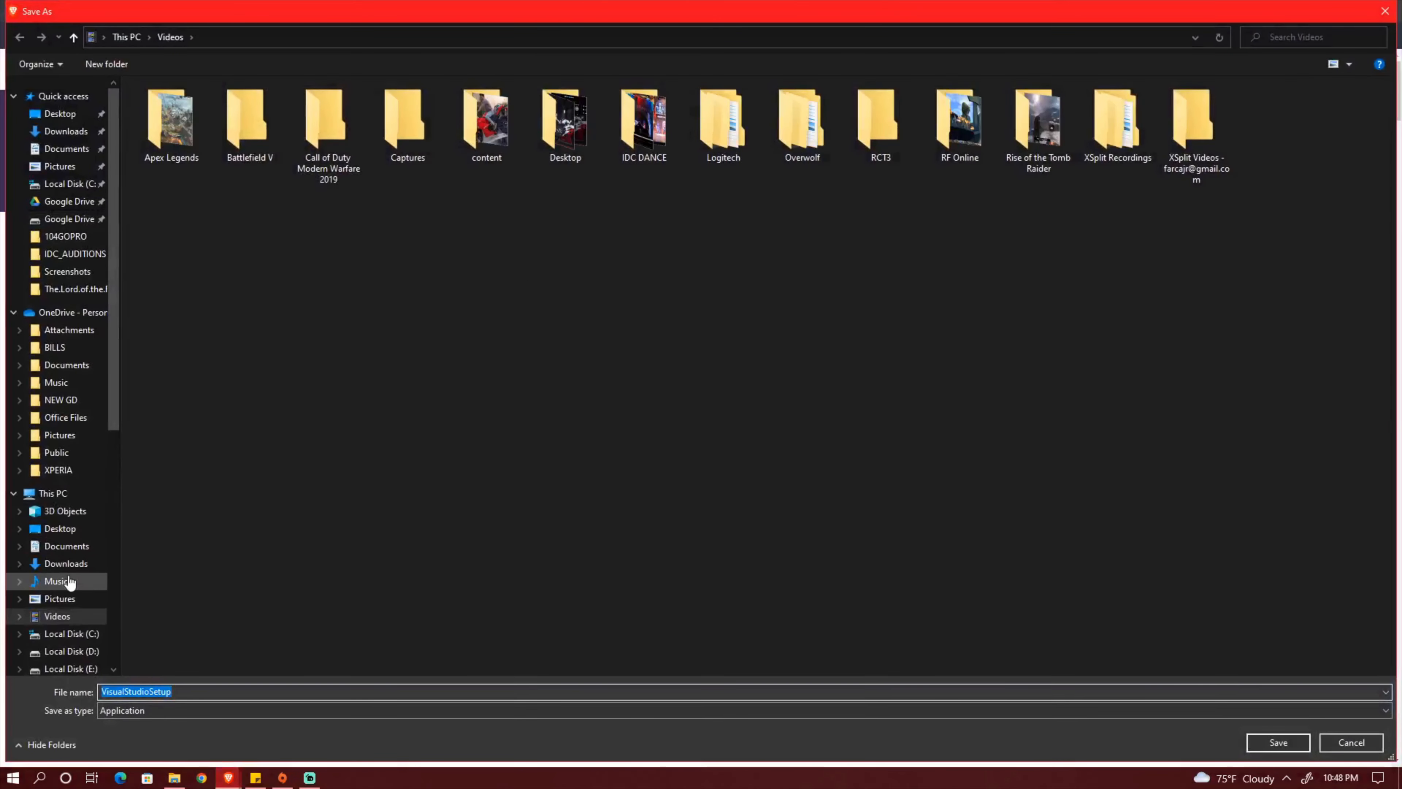
{"action": "left_click", "coordinate": [86, 564]}
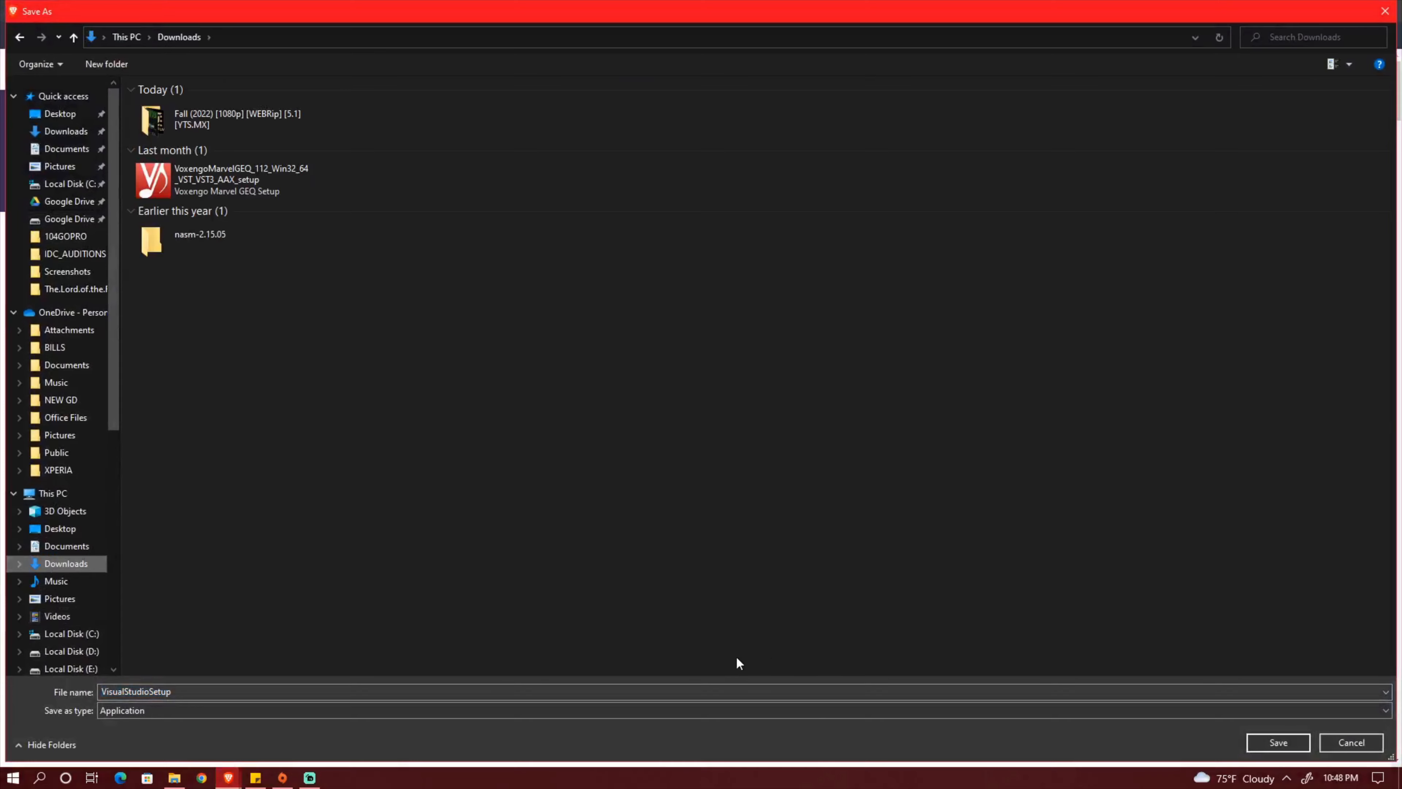
{"action": "left_click", "coordinate": [1279, 741]}
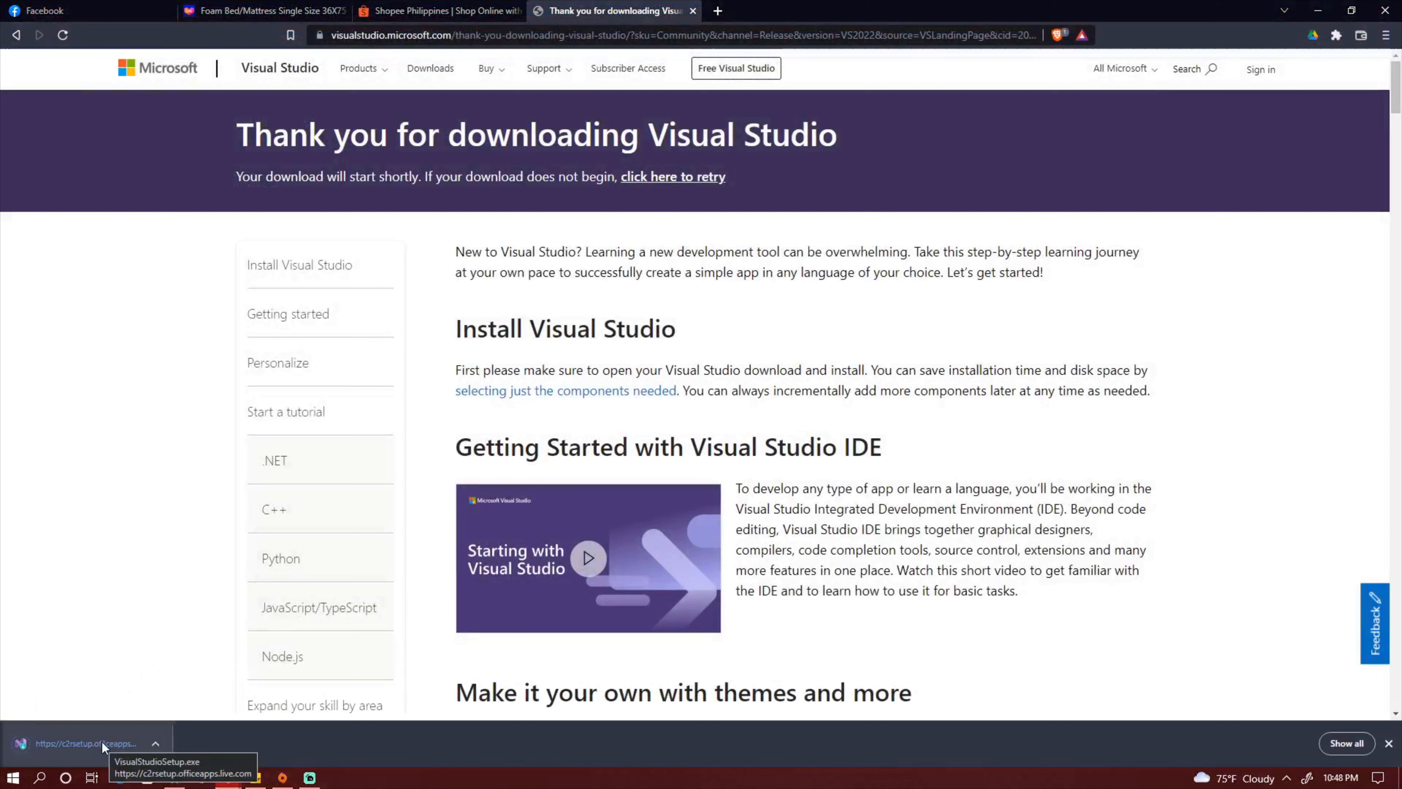
Run the downloaded VisualStudioSetup.exe, minimize the browser and continue past the installer's license and privacy notice.
{"action": "left_click", "coordinate": [103, 741]}
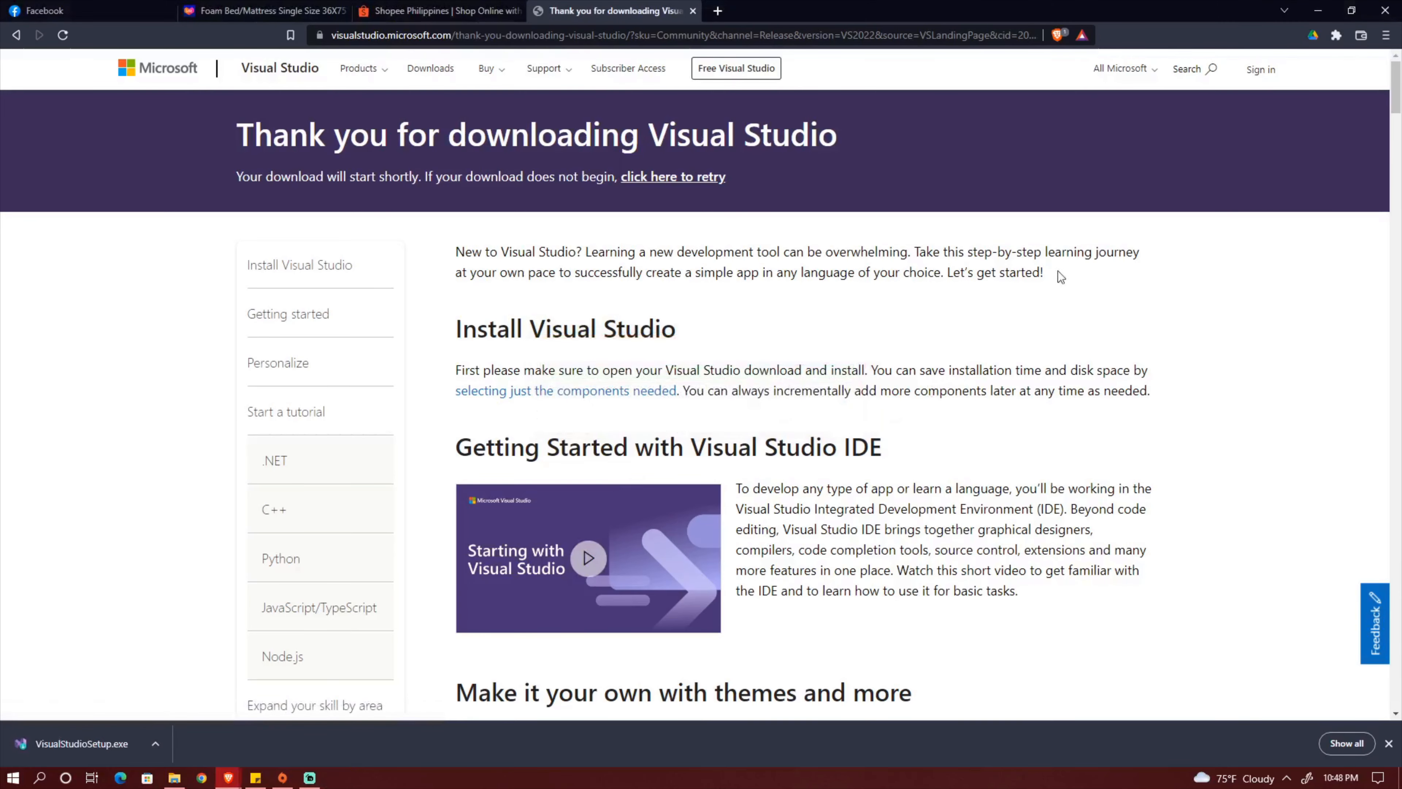
{"action": "left_click", "coordinate": [1317, 11]}
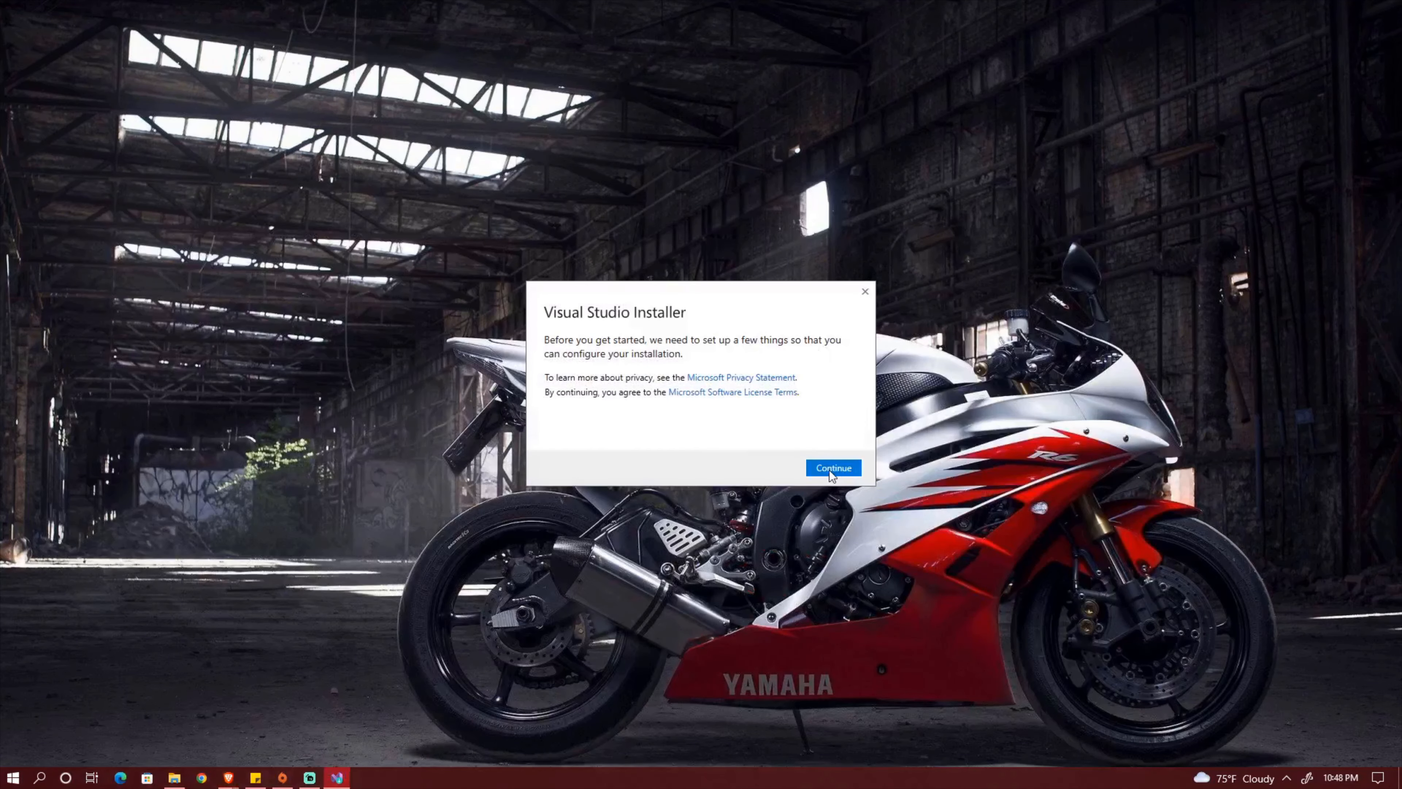
{"action": "left_click", "coordinate": [833, 469]}
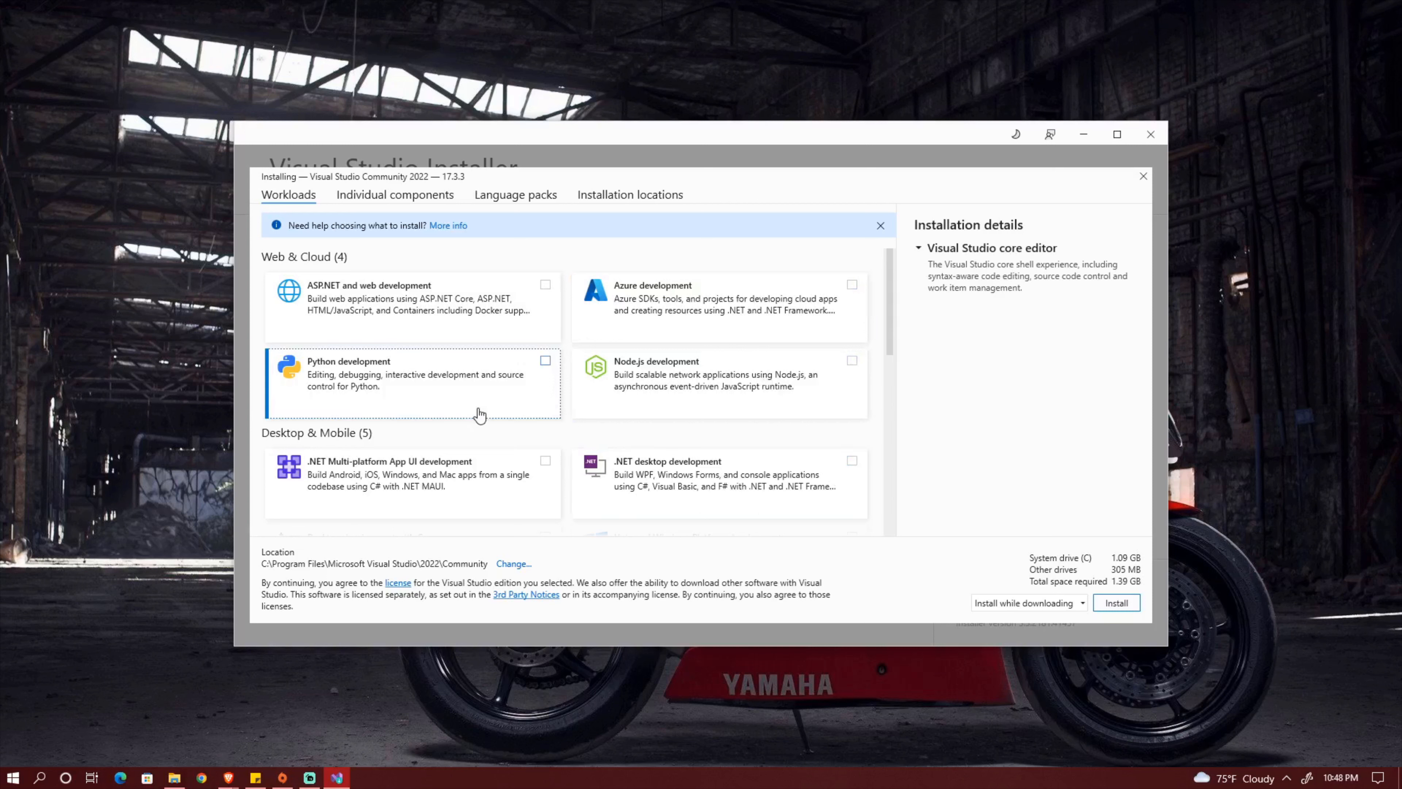
Select the ASP.NET and web development and .NET desktop development workloads for installation.
{"action": "left_click", "coordinate": [545, 285]}
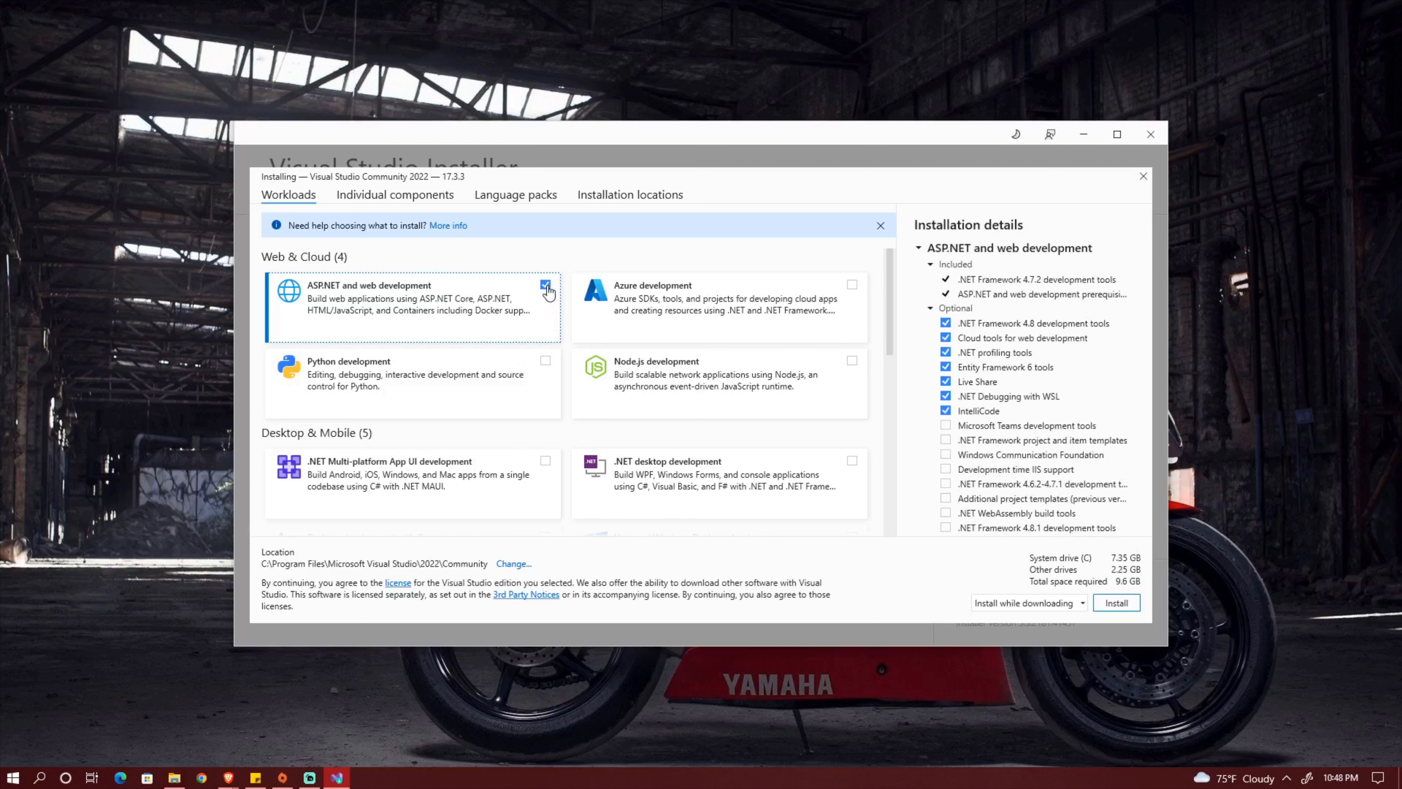
{"action": "left_click", "coordinate": [853, 462]}
{"action": "scroll", "coordinate": [832, 326], "scroll_direction": "down", "scroll_amount": 1}
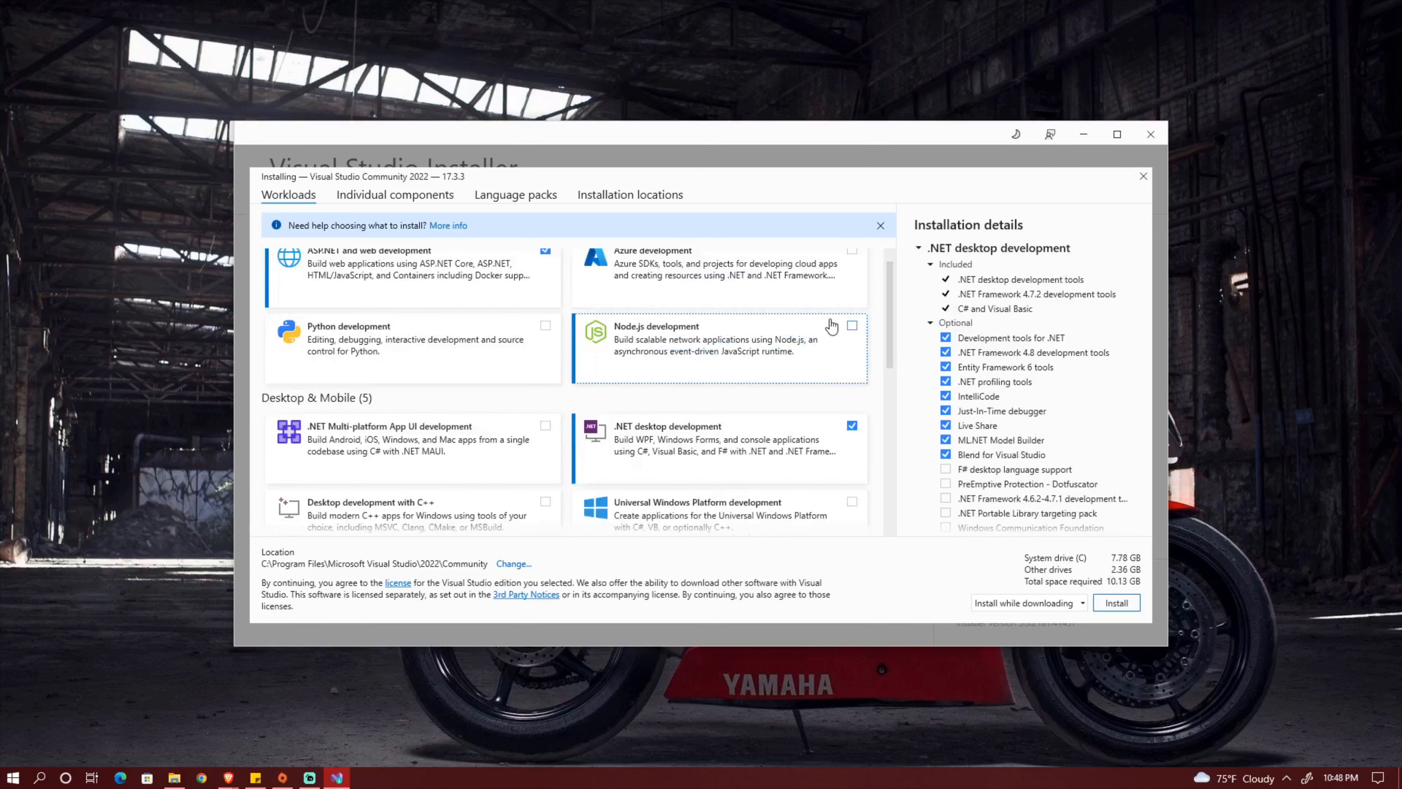
{"action": "scroll", "coordinate": [828, 331], "scroll_direction": "down", "scroll_amount": 2}
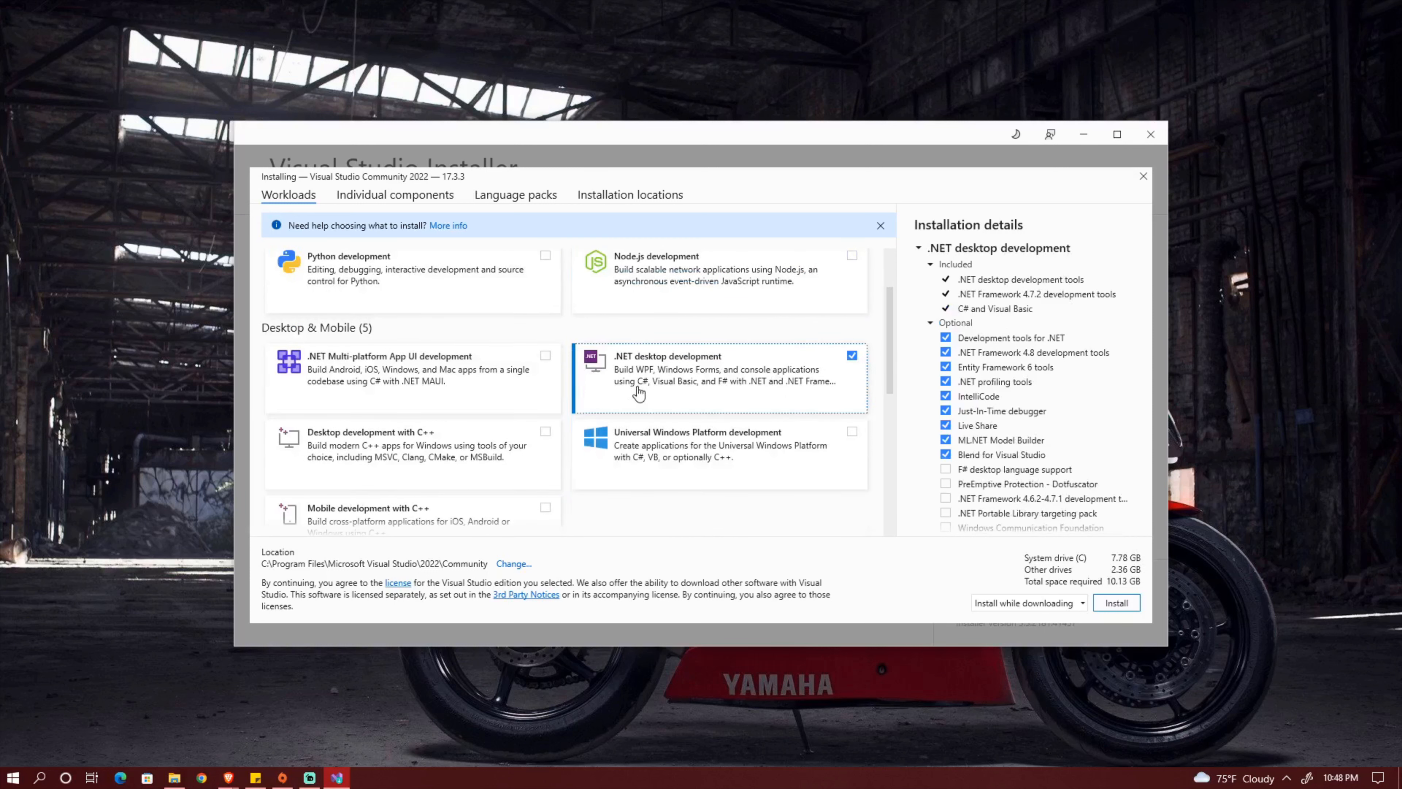
{"action": "left_click", "coordinate": [545, 433]}
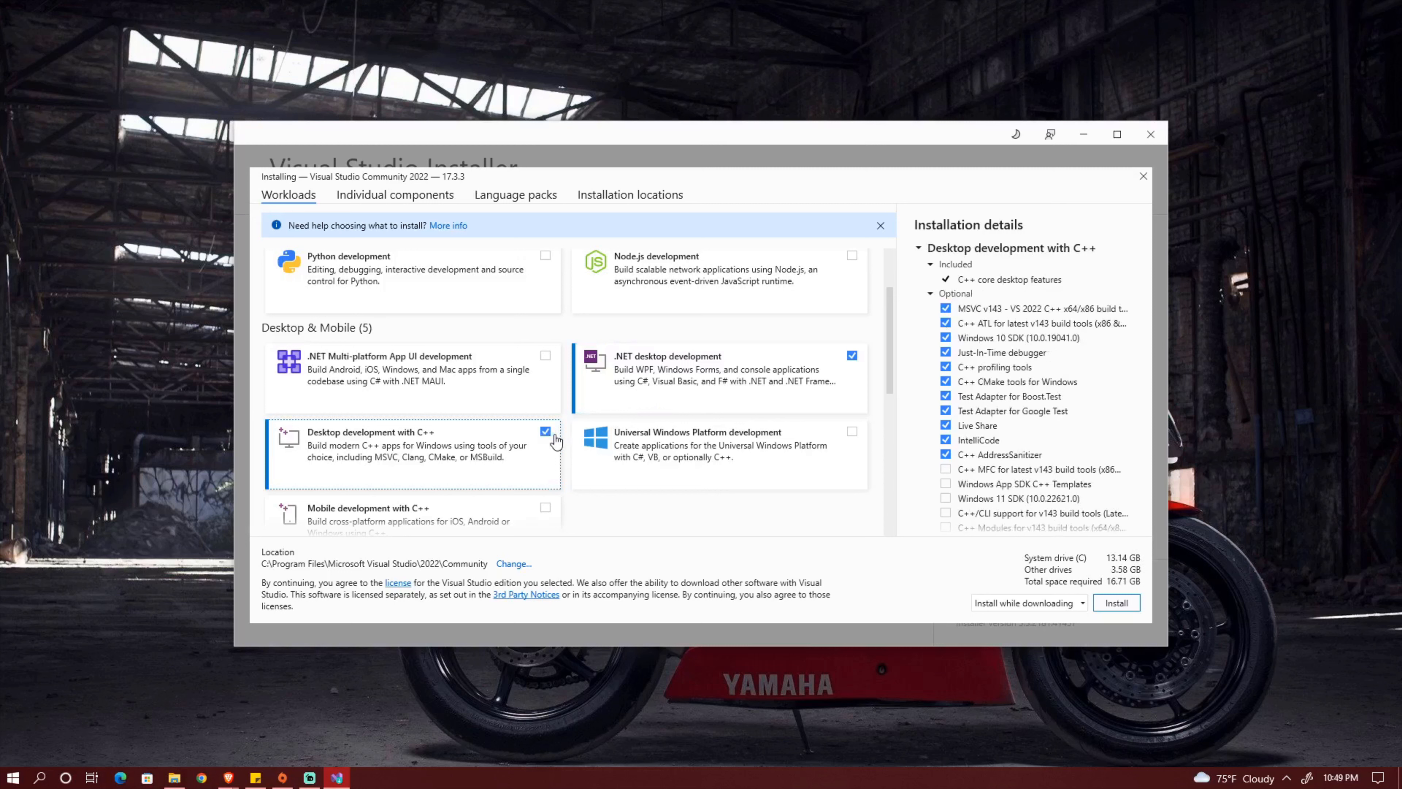
{"action": "left_click", "coordinate": [545, 433]}
Examine the other available workloads and the included and optional components of the two selected workloads.
{"action": "scroll", "coordinate": [678, 423], "scroll_direction": "down", "scroll_amount": 8}
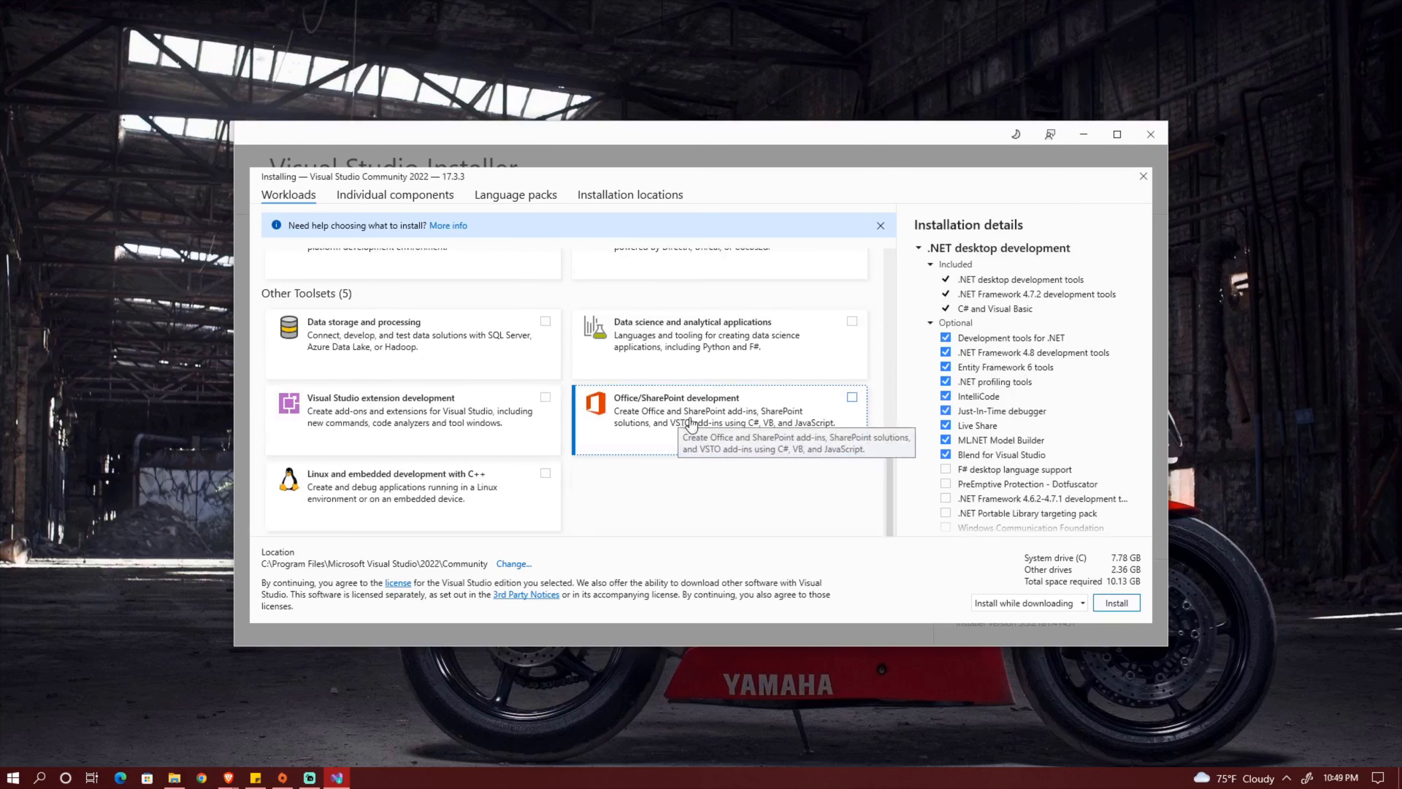
{"action": "scroll", "coordinate": [685, 424], "scroll_direction": "up", "scroll_amount": 4}
{"action": "scroll", "coordinate": [697, 426], "scroll_direction": "up", "scroll_amount": 3}
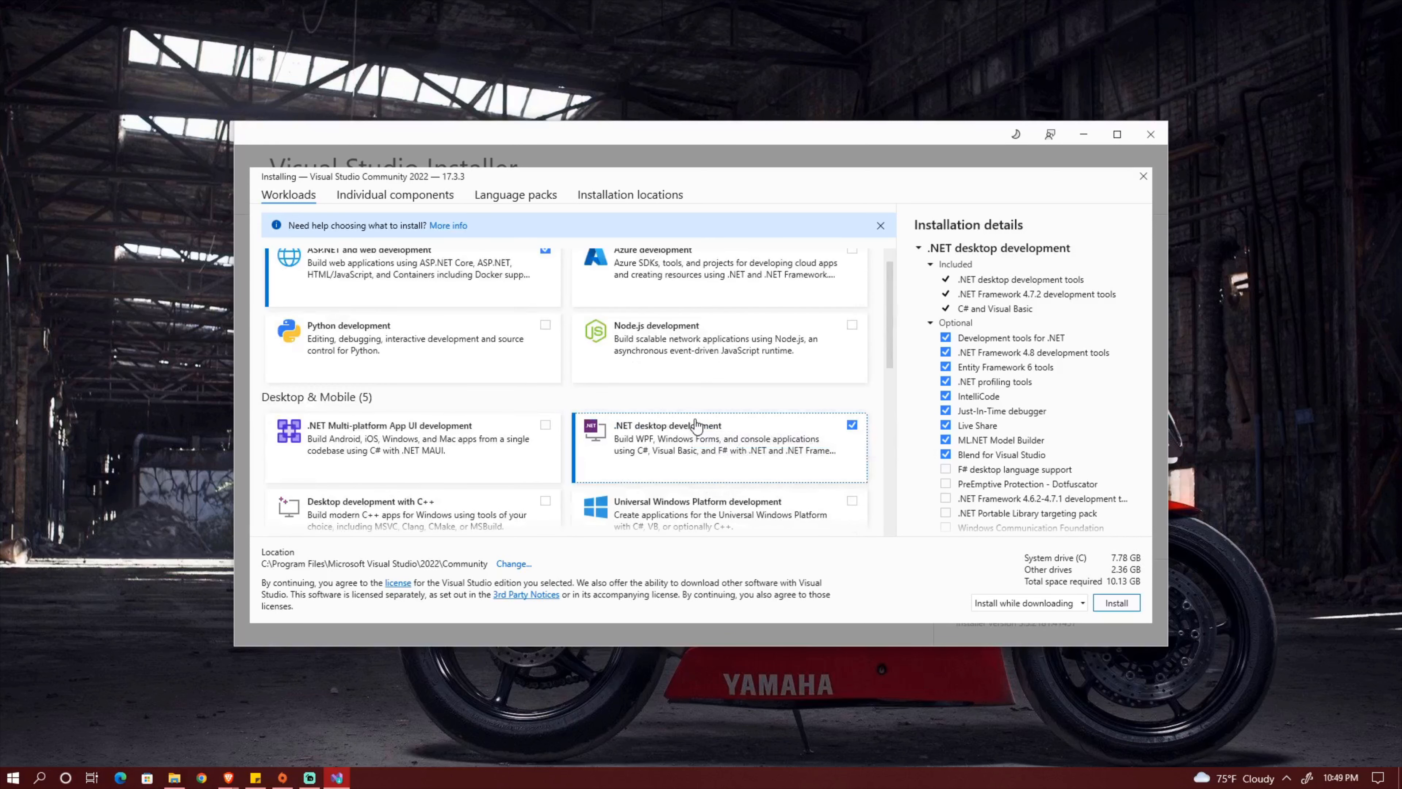
{"action": "scroll", "coordinate": [696, 427], "scroll_direction": "up", "scroll_amount": 1}
{"action": "scroll", "coordinate": [1054, 375], "scroll_direction": "down", "scroll_amount": 3}
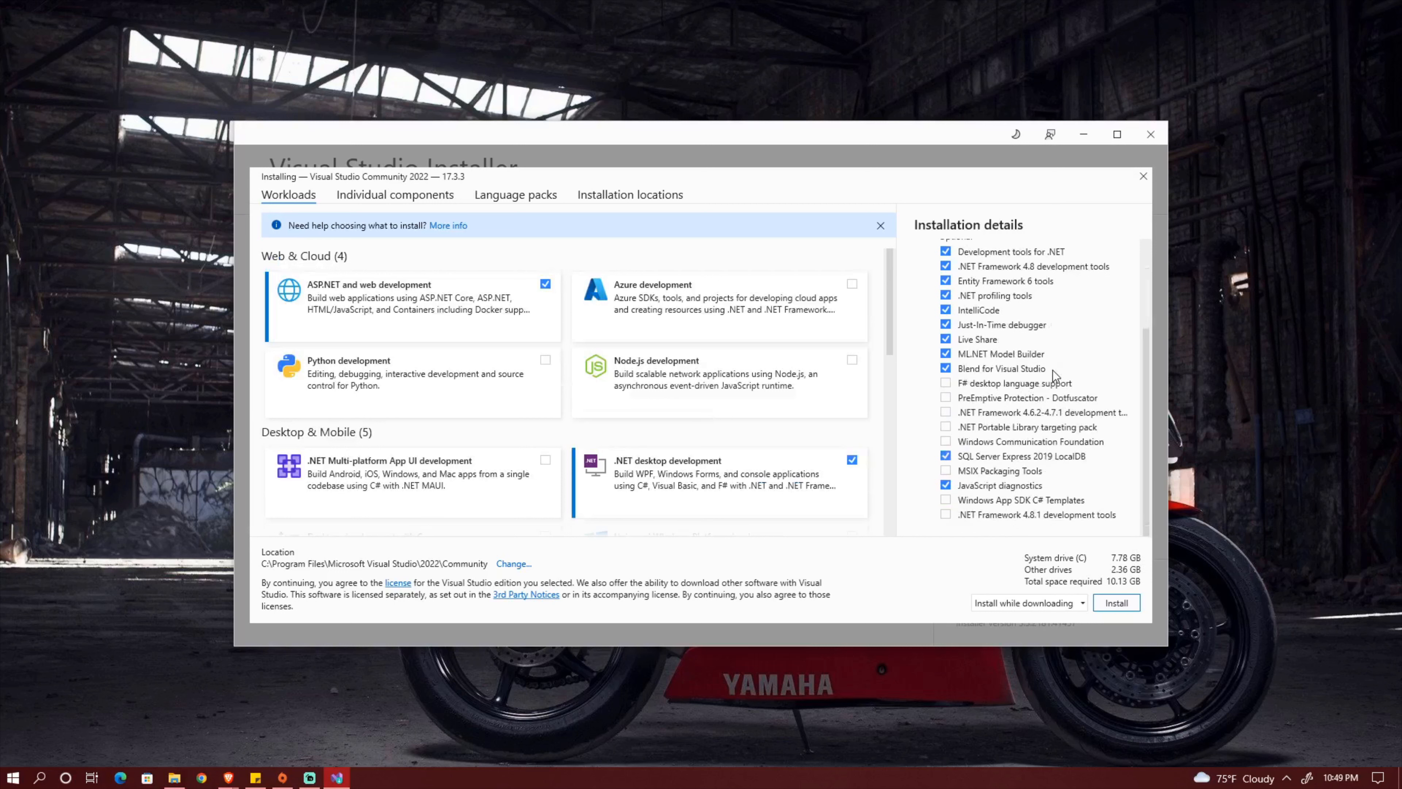
{"action": "scroll", "coordinate": [1055, 382], "scroll_direction": "up", "scroll_amount": 3}
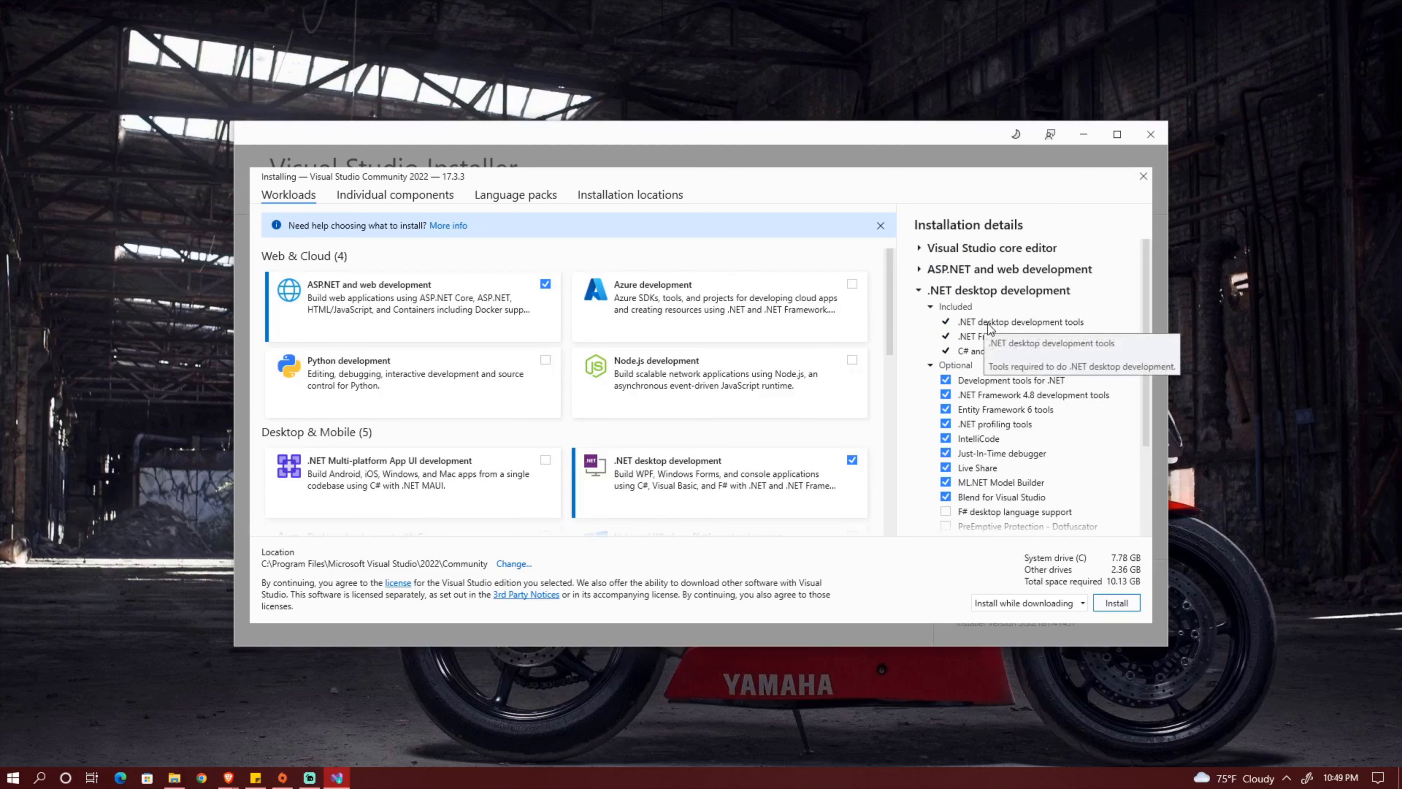
{"action": "left_click", "coordinate": [920, 270]}
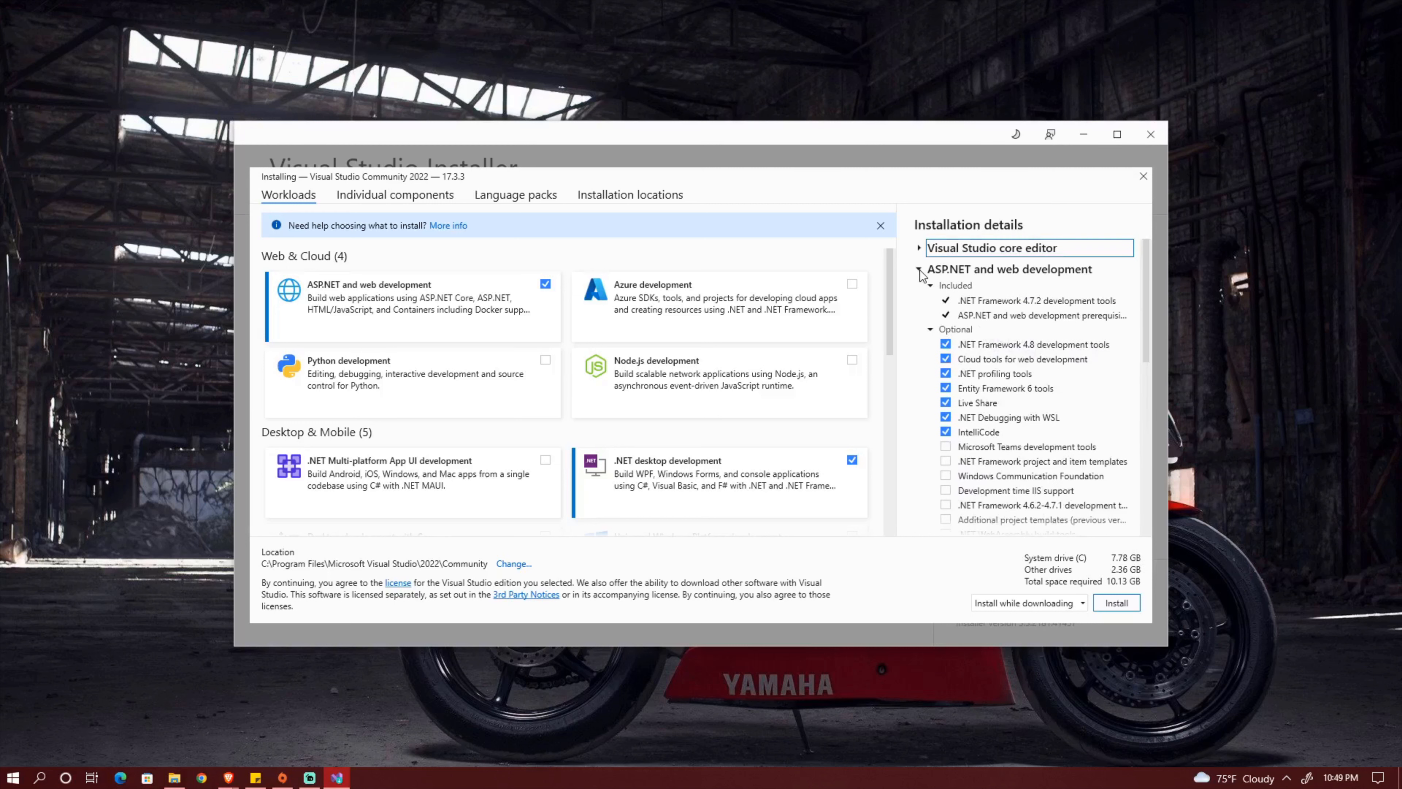
{"action": "scroll", "coordinate": [1024, 427], "scroll_direction": "down", "scroll_amount": 2}
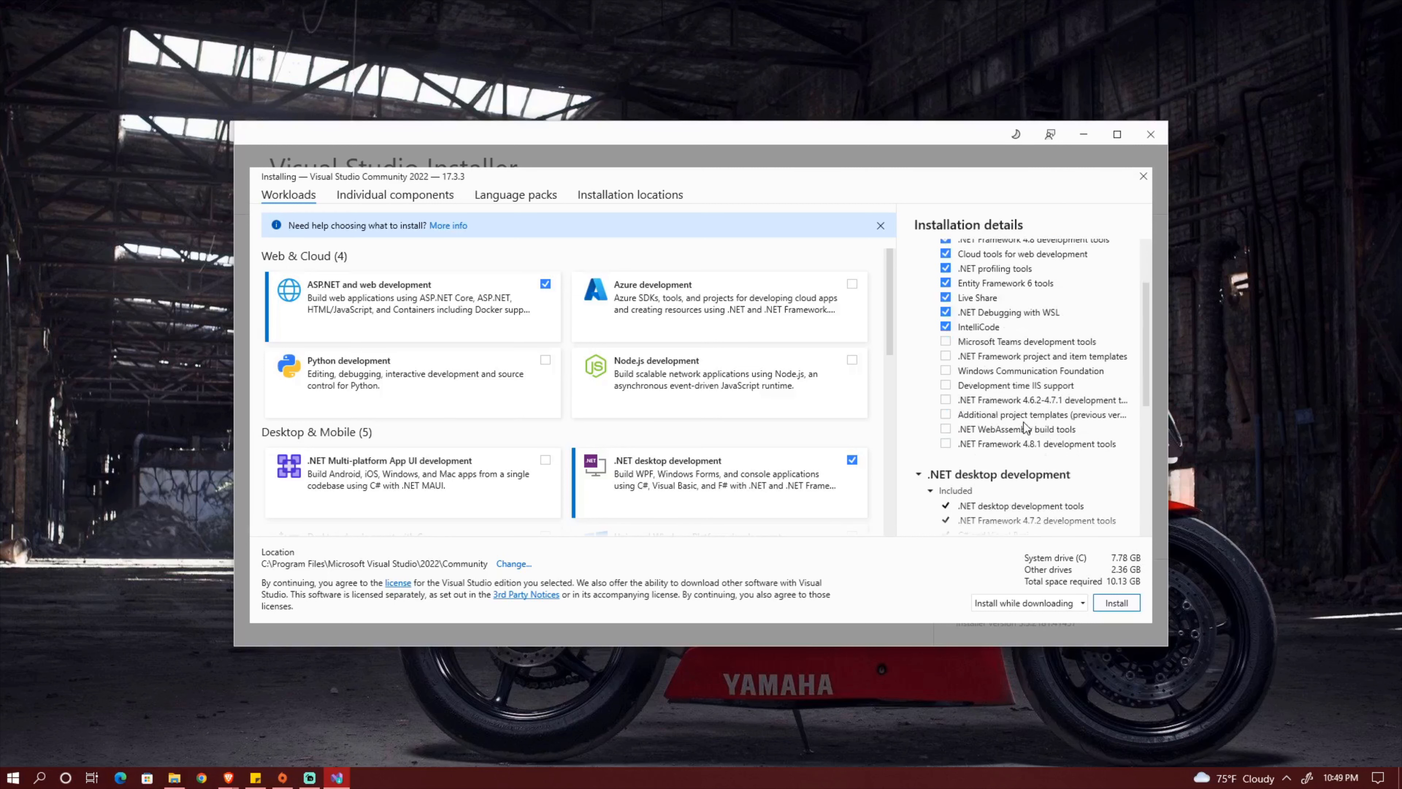
{"action": "scroll", "coordinate": [1002, 359], "scroll_direction": "up", "scroll_amount": 2}
{"action": "left_click", "coordinate": [920, 270]}
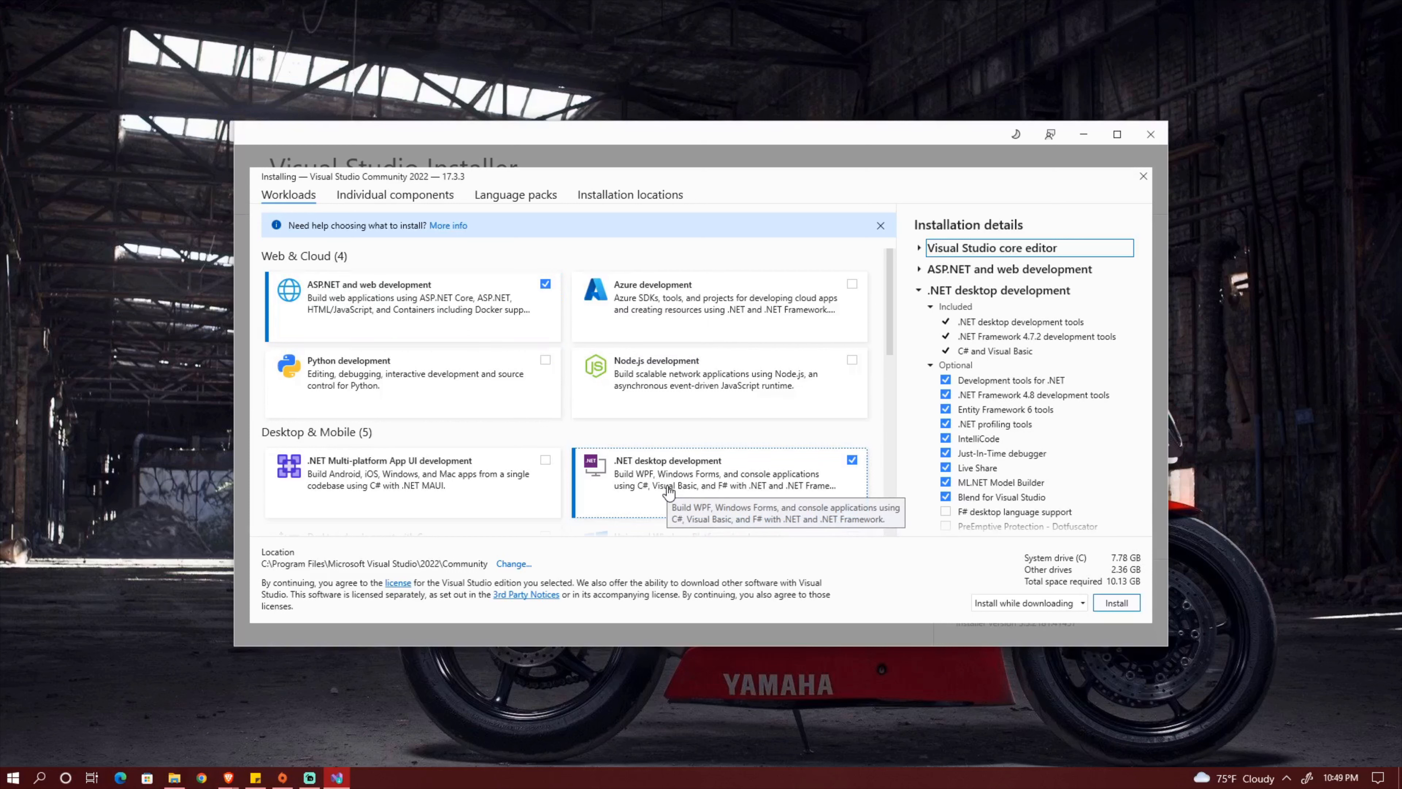
Start installing Visual Studio Community 2022 with the selected workloads, keeping the install-while-downloading option.
{"action": "scroll", "coordinate": [1105, 436], "scroll_direction": "down", "scroll_amount": 2}
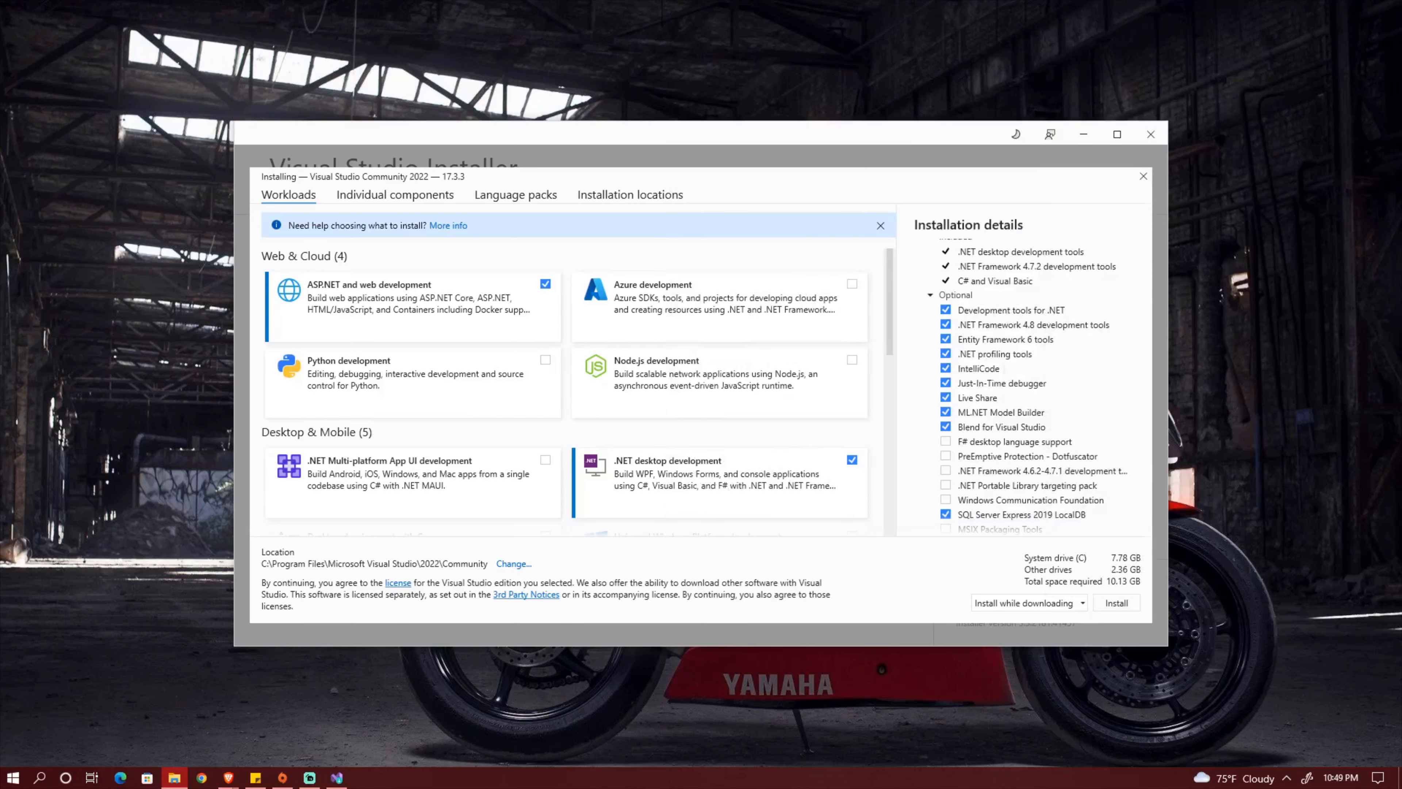
{"action": "left_click", "coordinate": [1116, 602]}
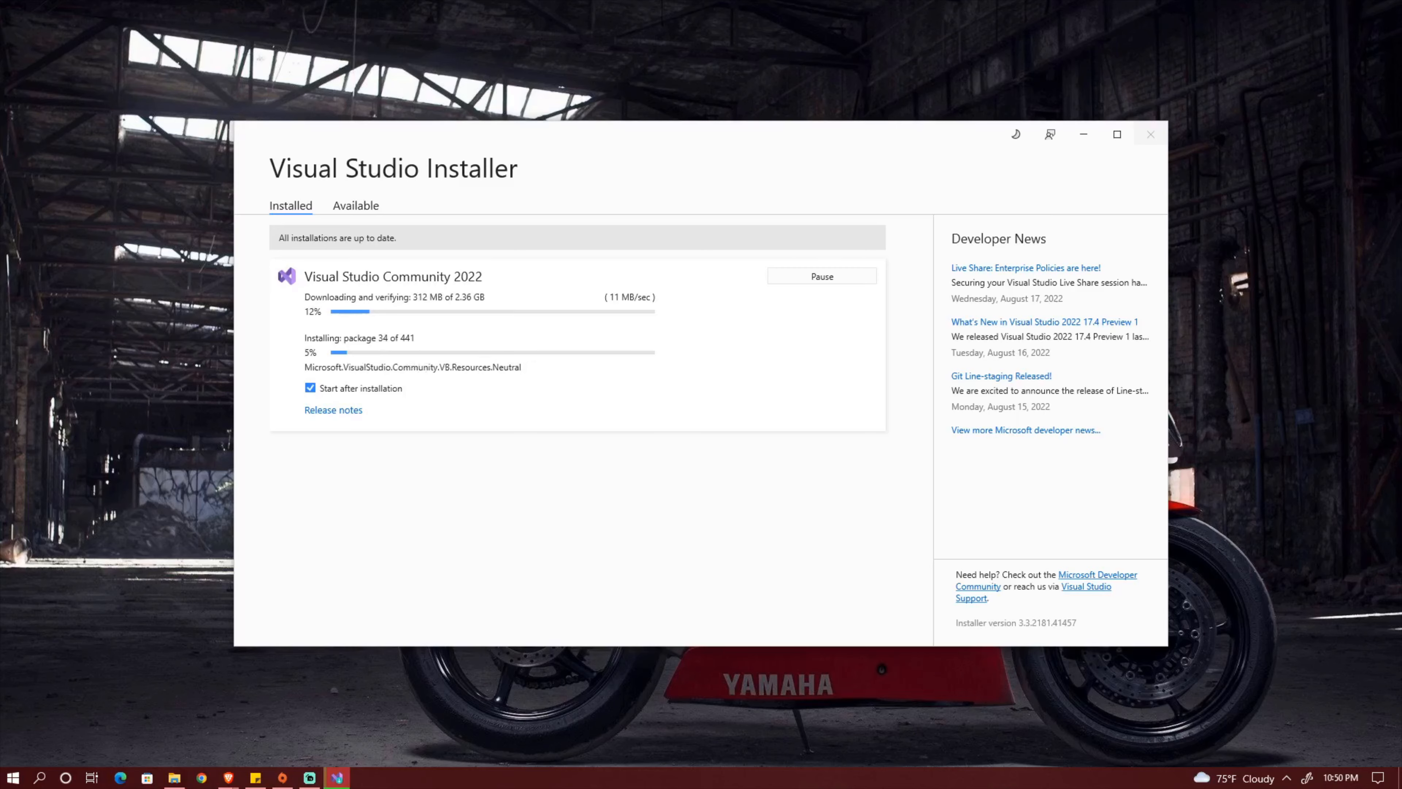
Switch to the Brave browser and view the Install Visual Studio section of the download confirmation page.
{"action": "key", "text": "alt+Tab"}
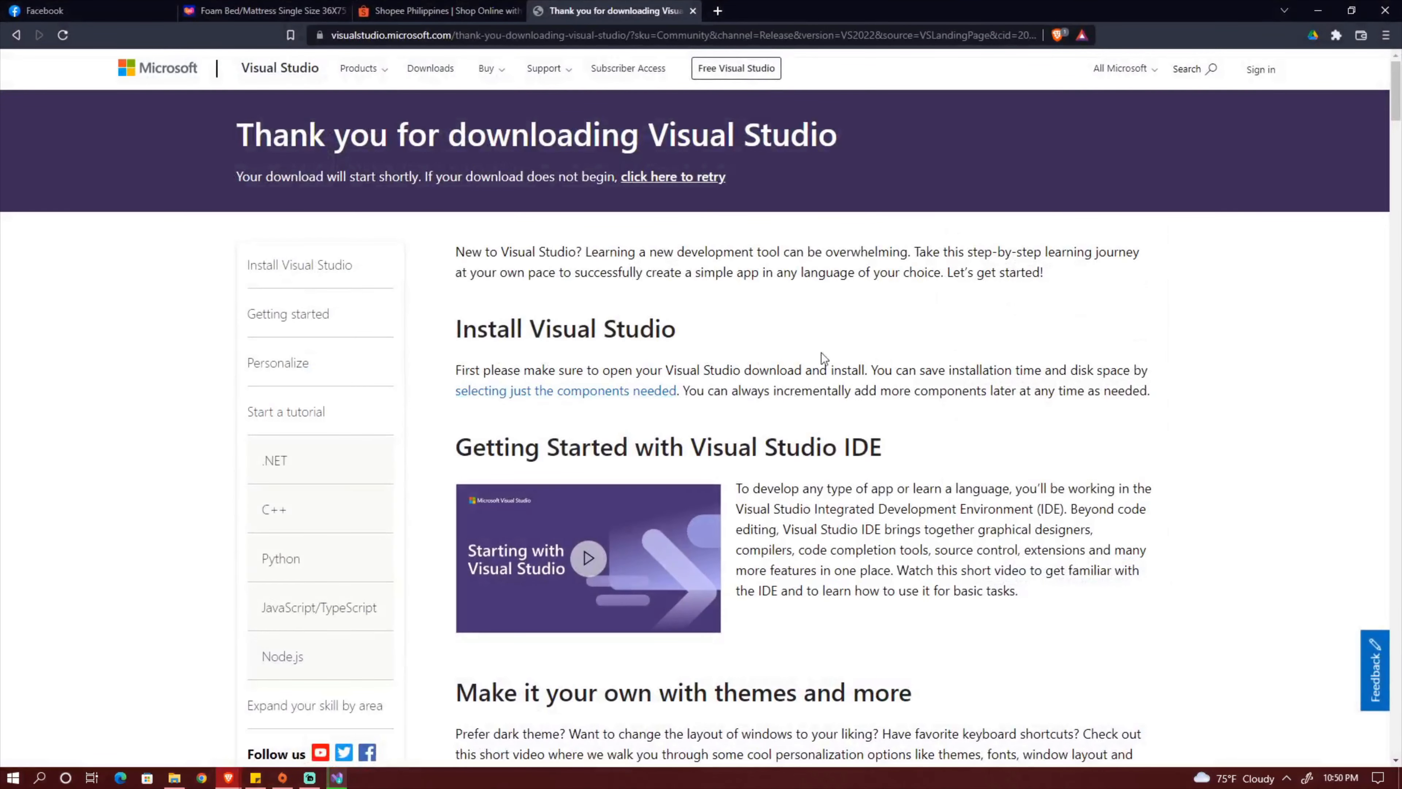
{"action": "left_click", "coordinate": [331, 268]}
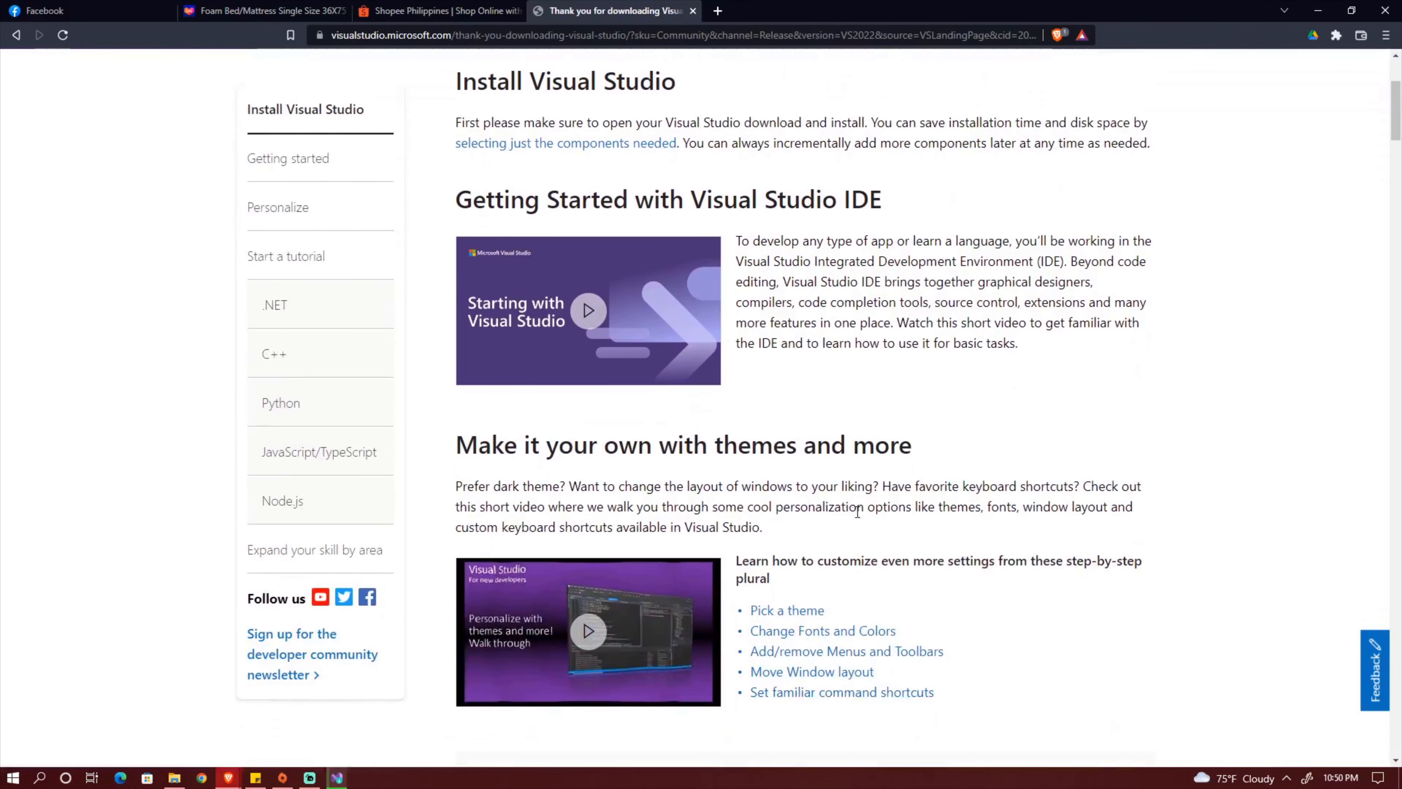
{"action": "scroll", "coordinate": [840, 556], "scroll_direction": "up", "scroll_amount": 4}
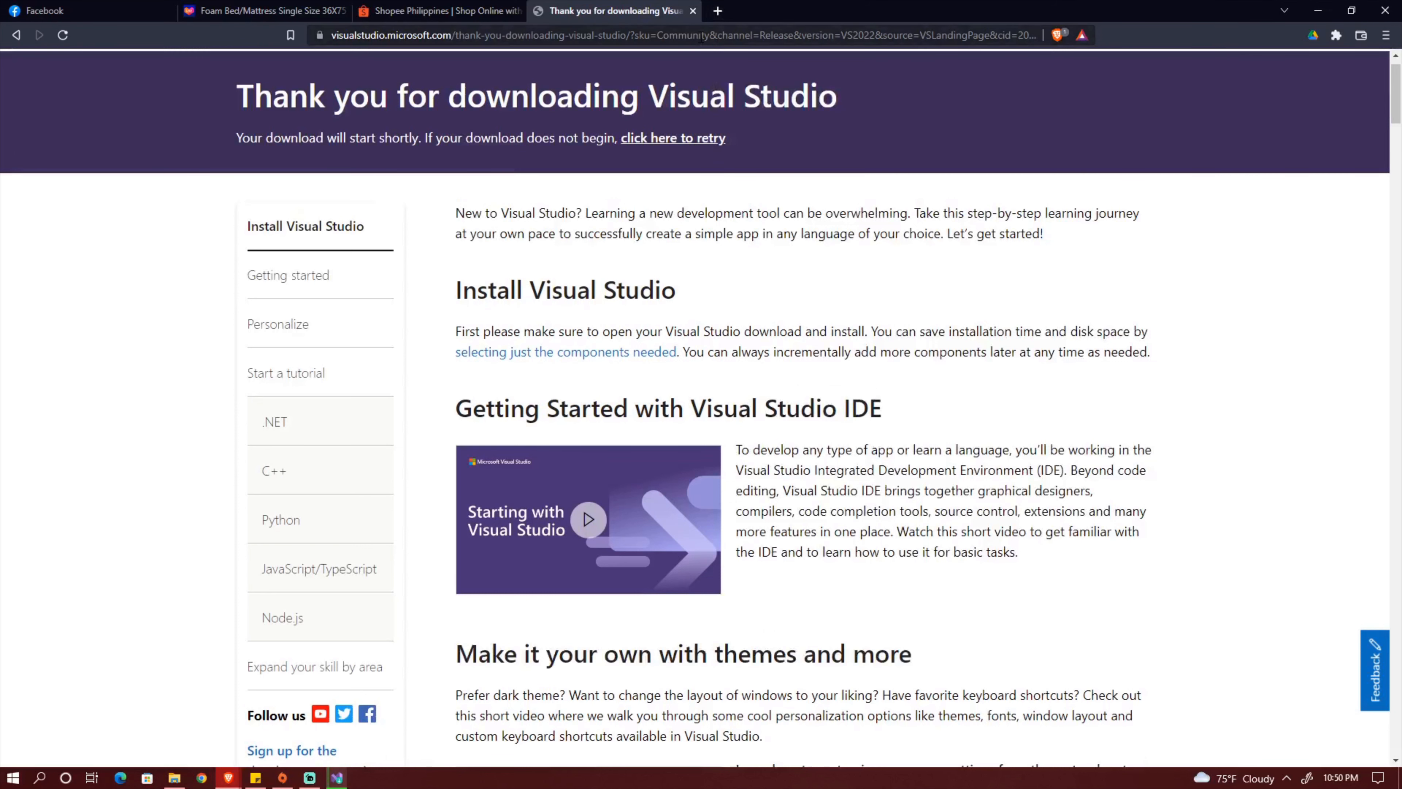
Search the web in a new tab for "visual studio 2022 system requirements".
{"action": "left_click", "coordinate": [716, 11]}
{"action": "type", "text": "visual"}
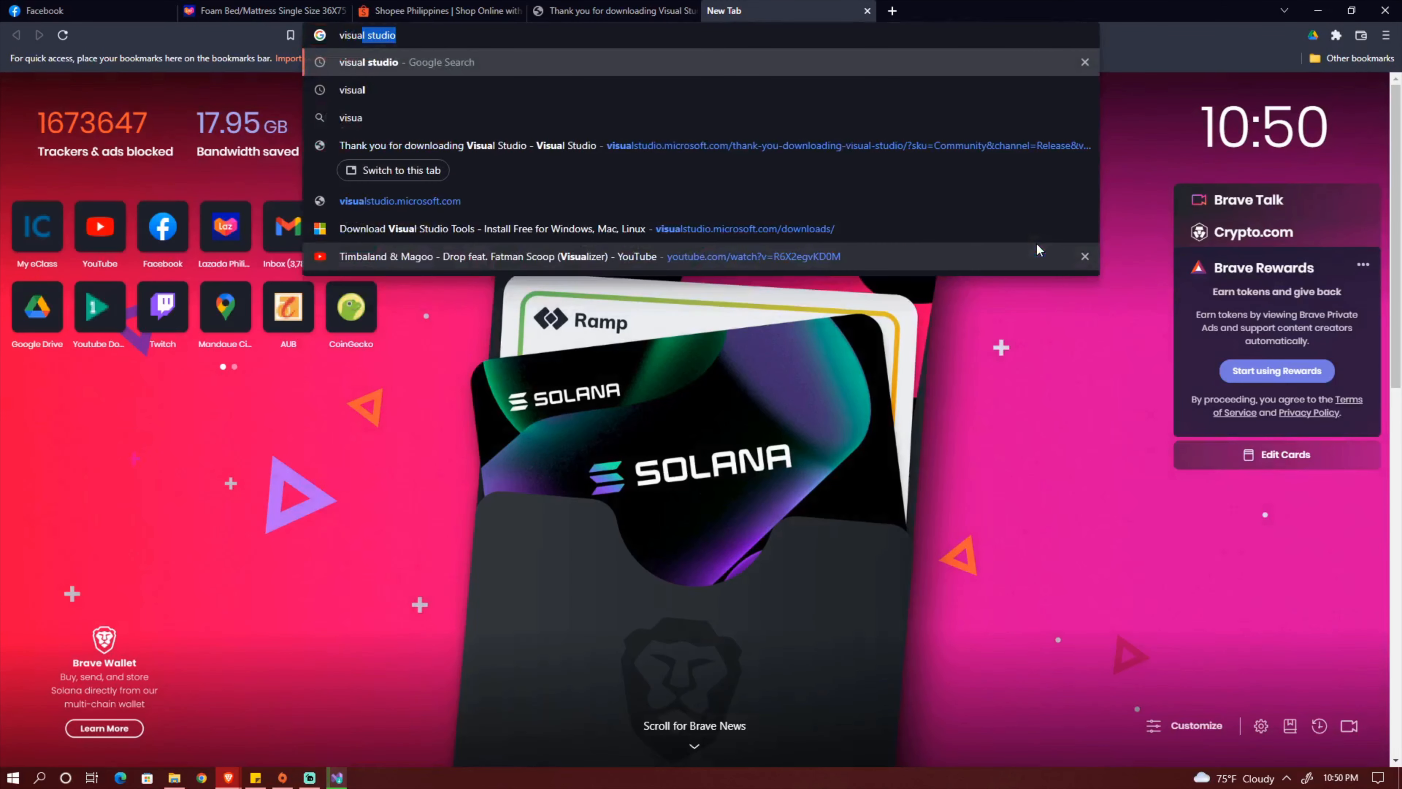
{"action": "type", "text": " studi"}
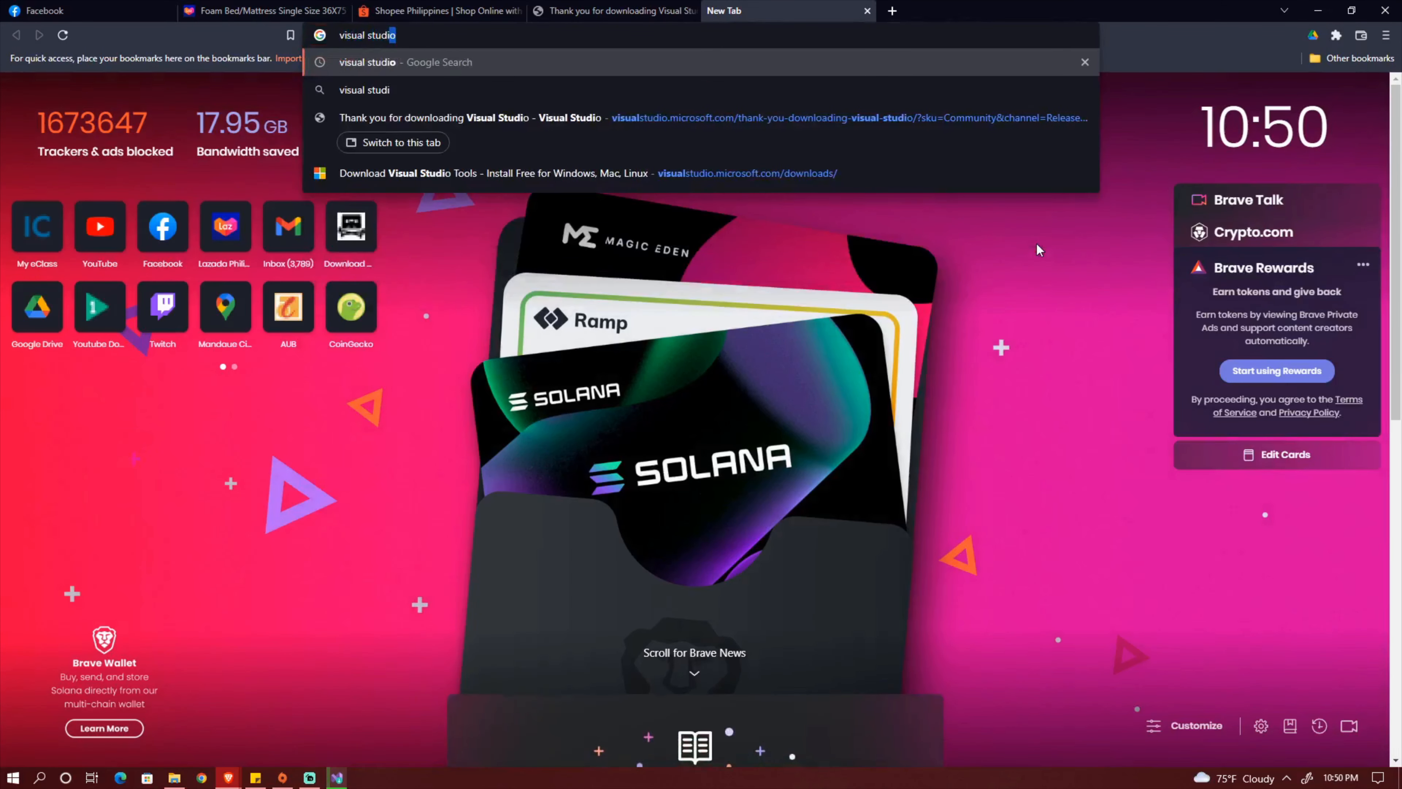
{"action": "type", "text": "o 2"}
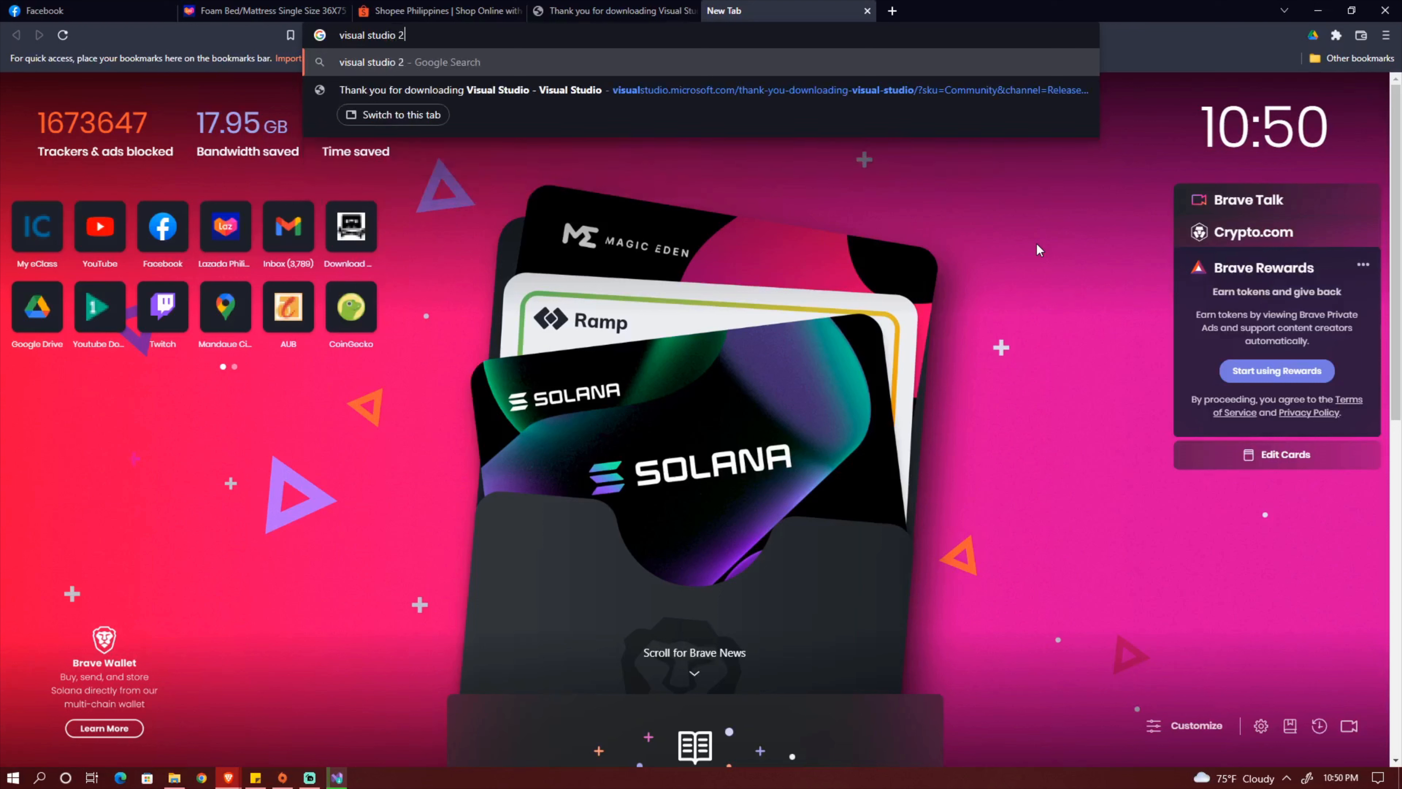
{"action": "type", "text": "022 syste"}
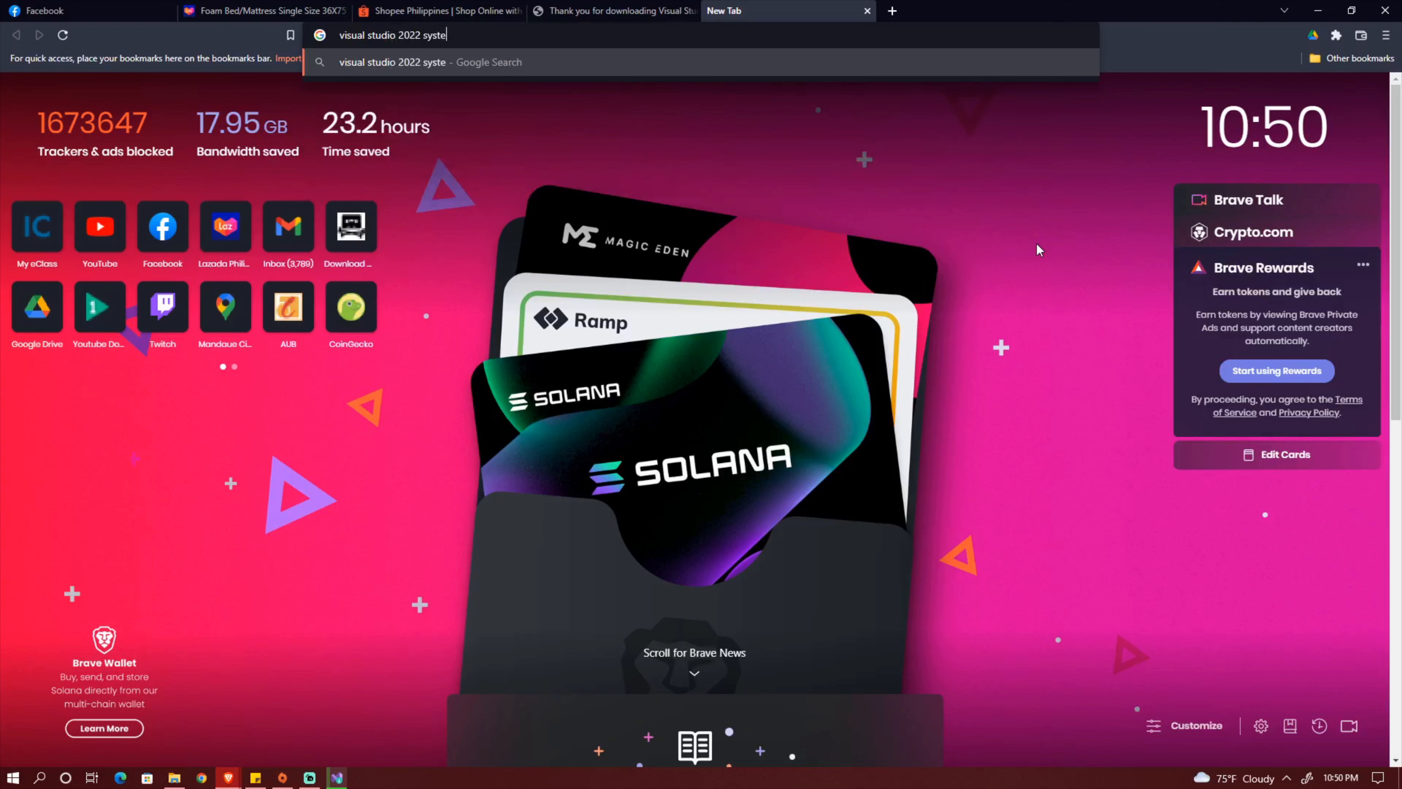
{"action": "type", "text": "m requirements"}
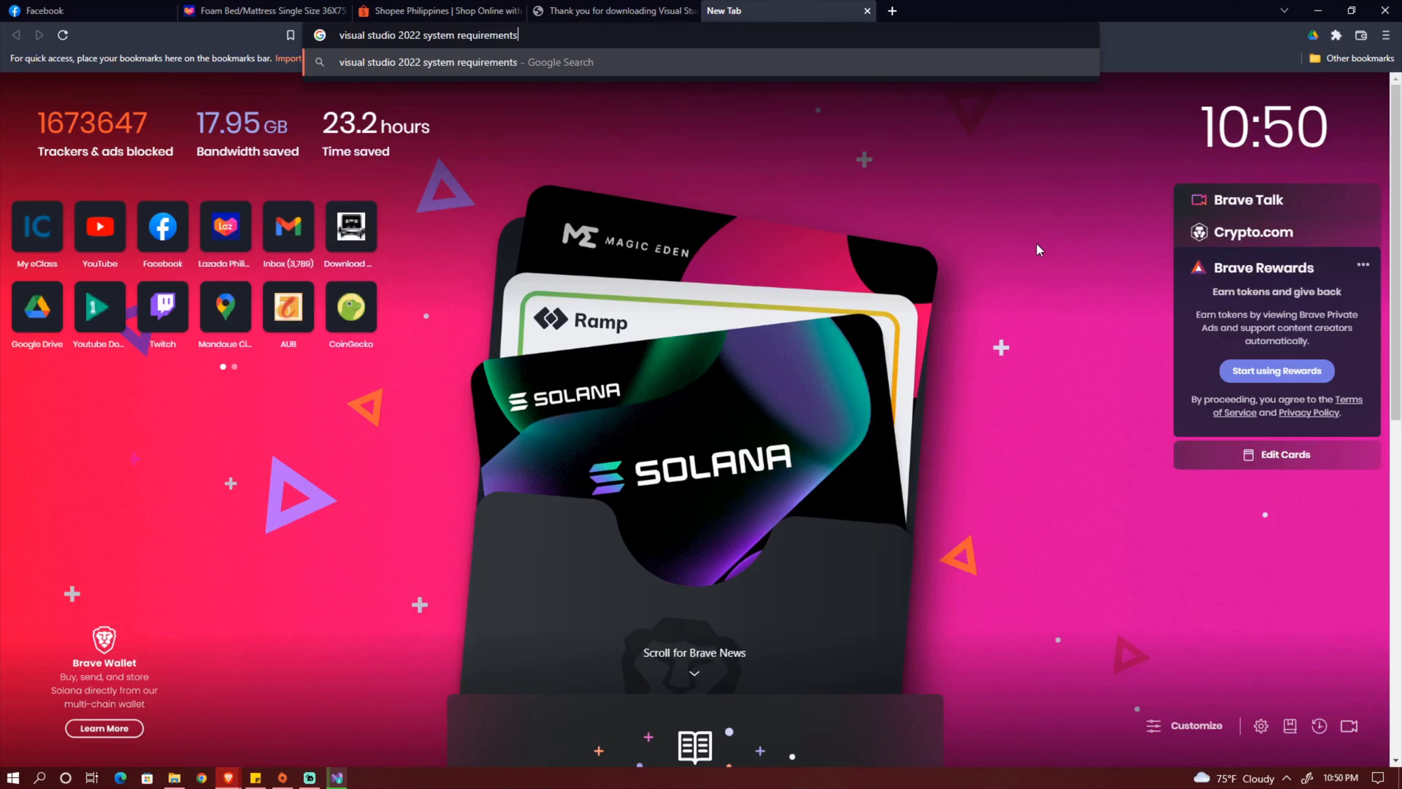
{"action": "key", "text": "Return"}
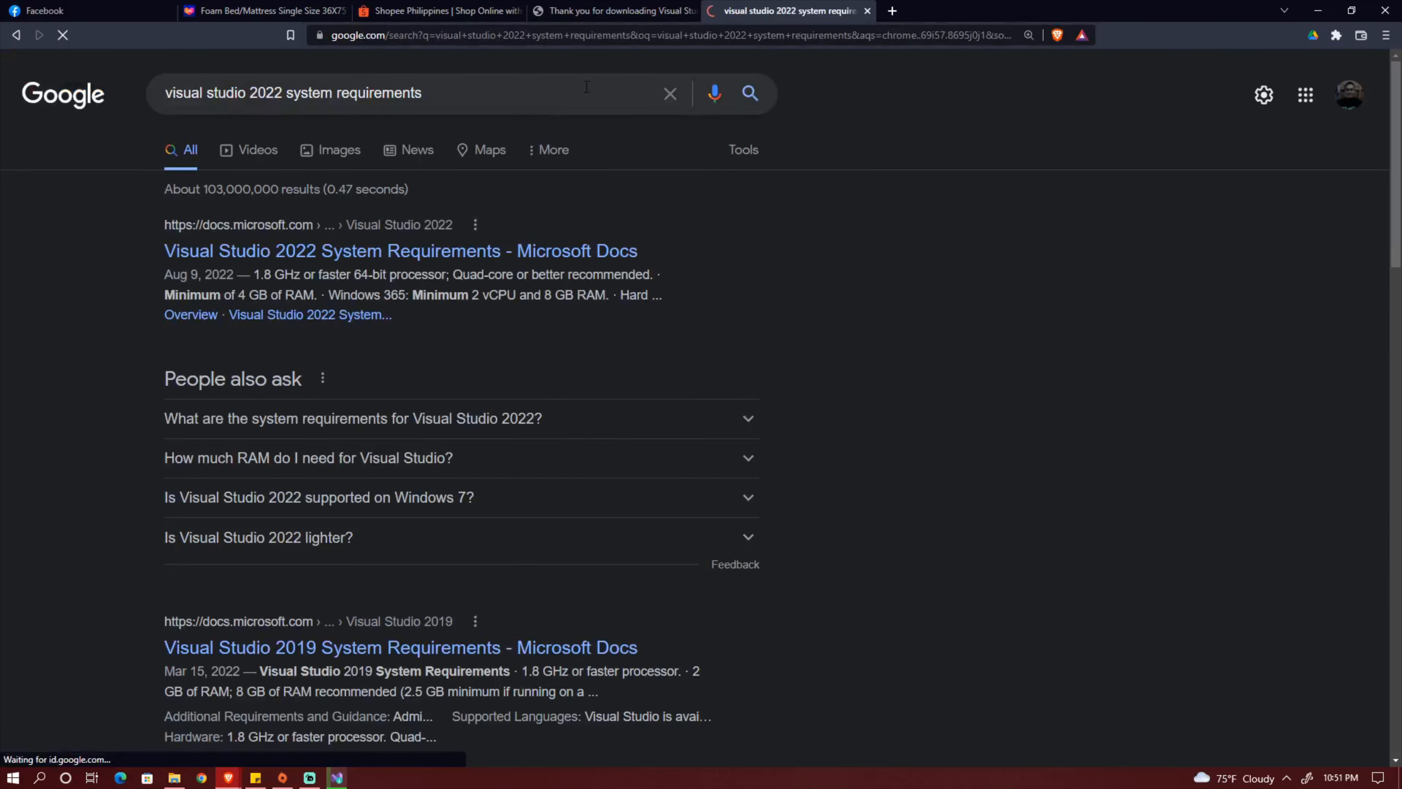
Open the Microsoft Docs page on Visual Studio 2022 system requirements and review supported operating systems and hardware, highlighting the RAM requirement.
{"action": "left_click", "coordinate": [478, 262]}
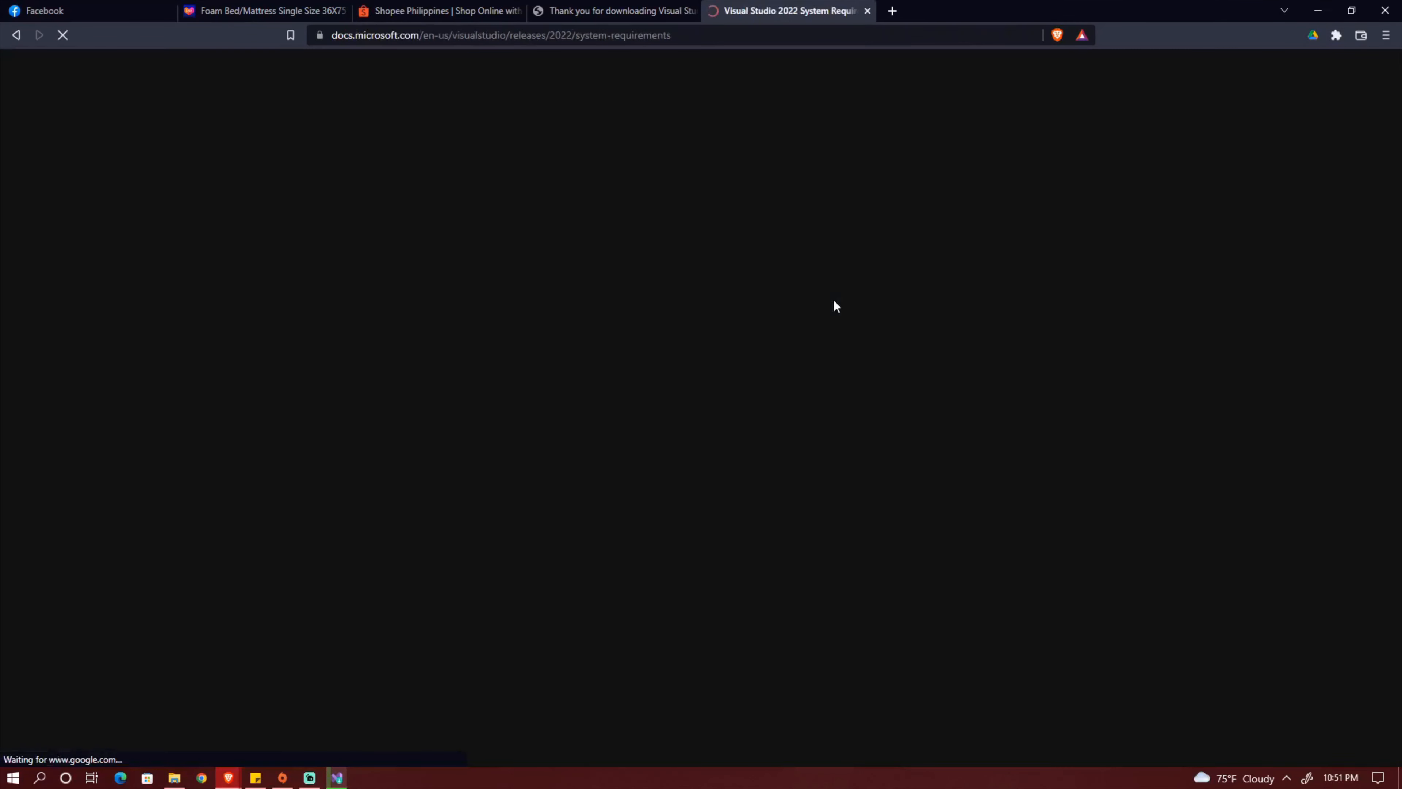
{"action": "scroll", "coordinate": [1127, 509], "scroll_direction": "down", "scroll_amount": 8}
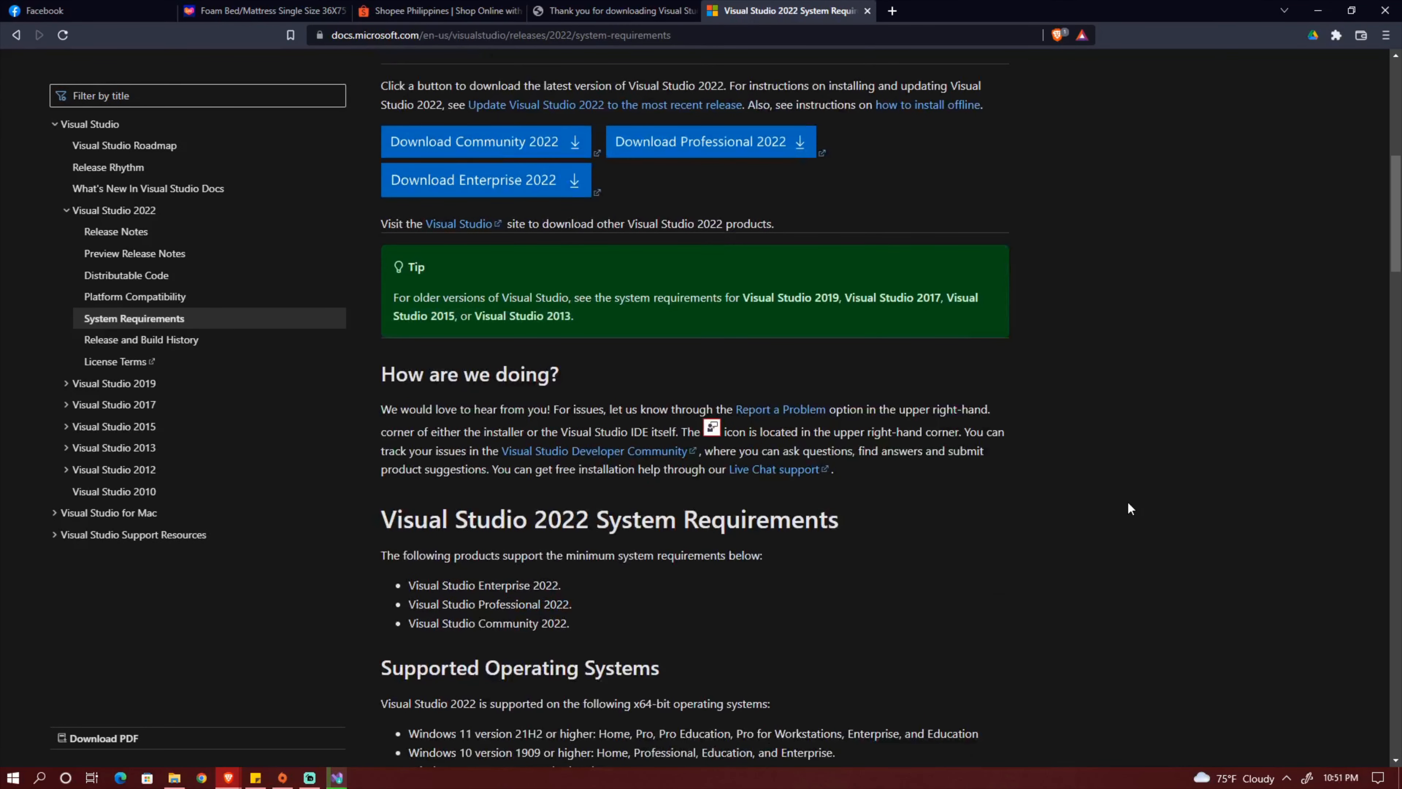
{"action": "scroll", "coordinate": [1129, 503], "scroll_direction": "down", "scroll_amount": 2}
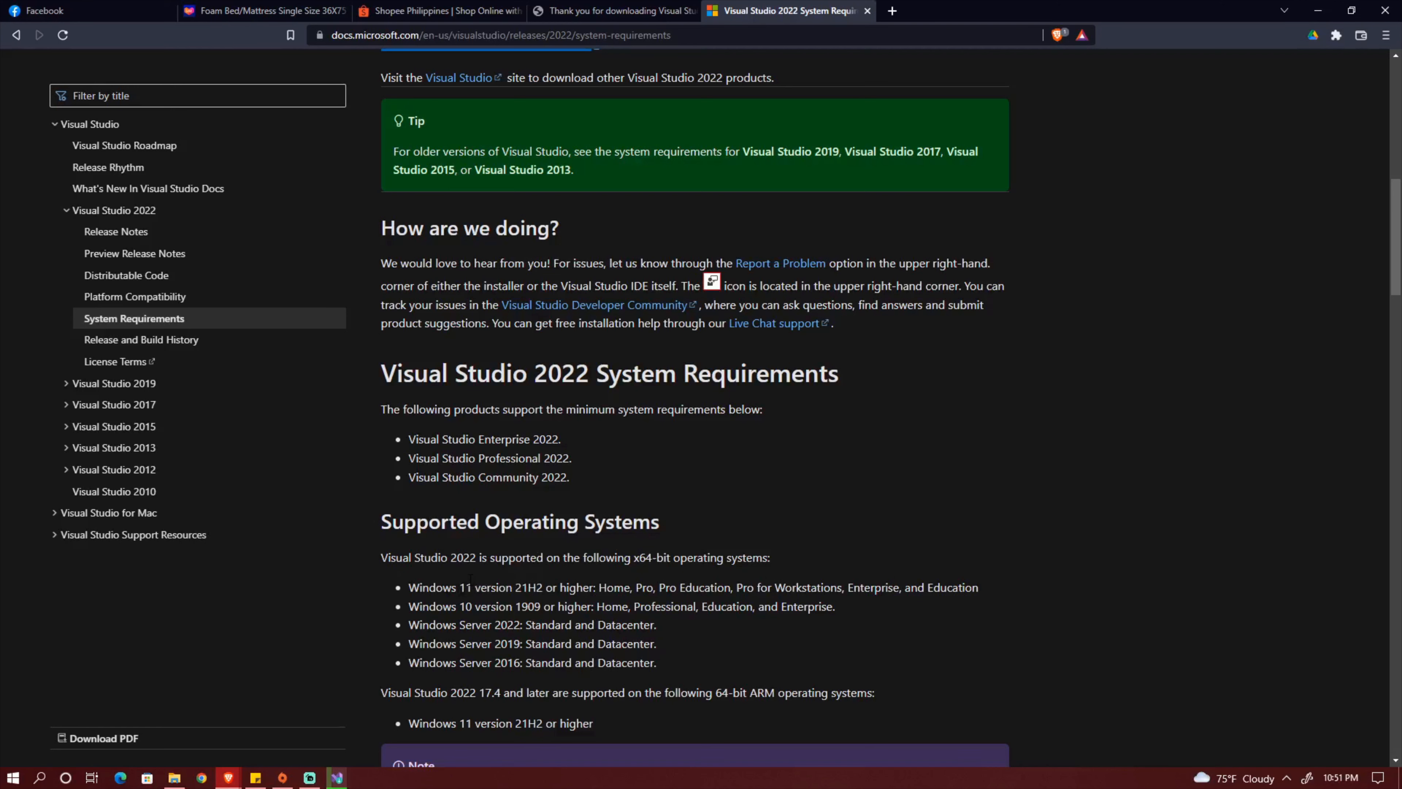
{"action": "scroll", "coordinate": [888, 583], "scroll_direction": "down", "scroll_amount": 7}
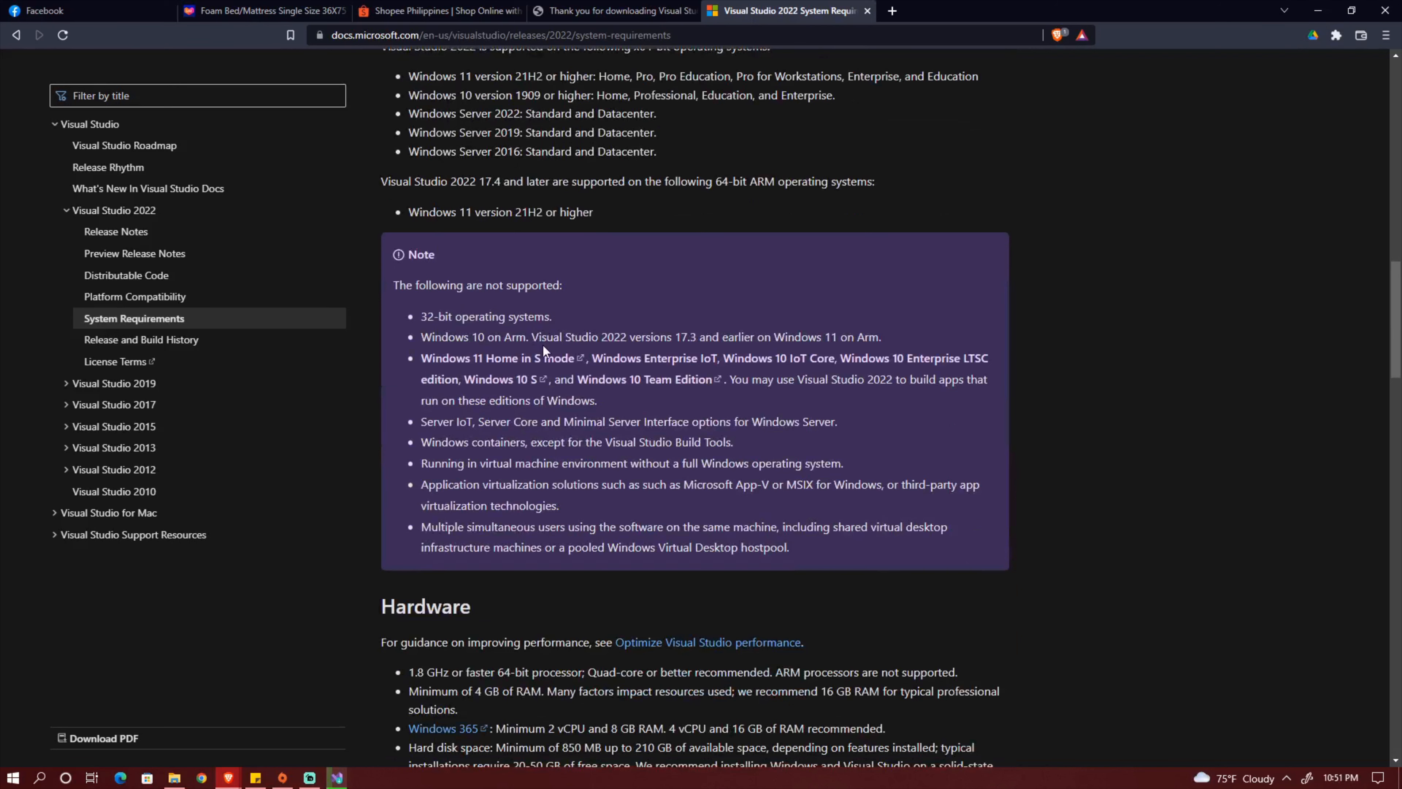
{"action": "scroll", "coordinate": [649, 395], "scroll_direction": "down", "scroll_amount": 6}
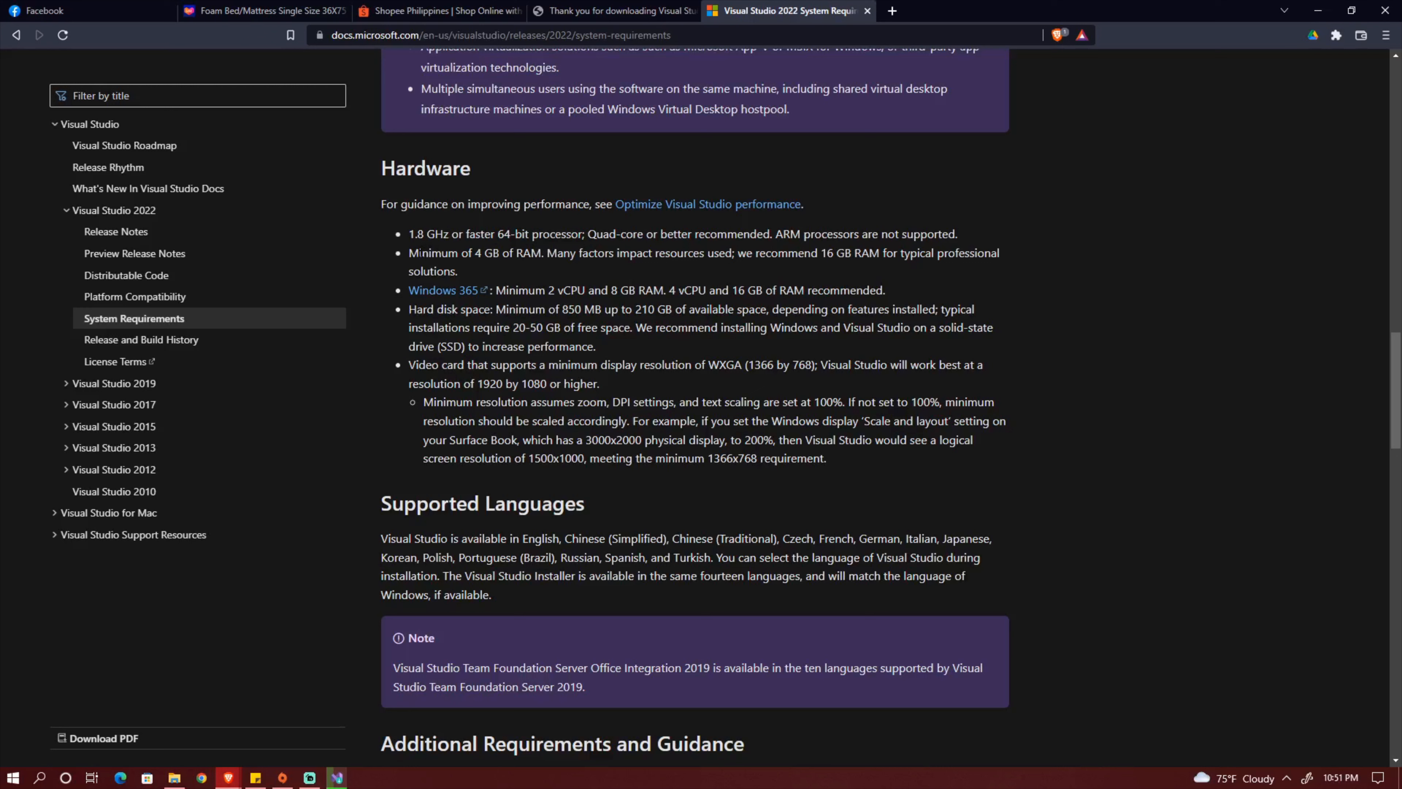
{"action": "left_click_drag", "start_coordinate": [409, 253], "coordinate": [469, 253]}
{"action": "left_click_drag", "start_coordinate": [523, 265], "coordinate": [528, 272]}
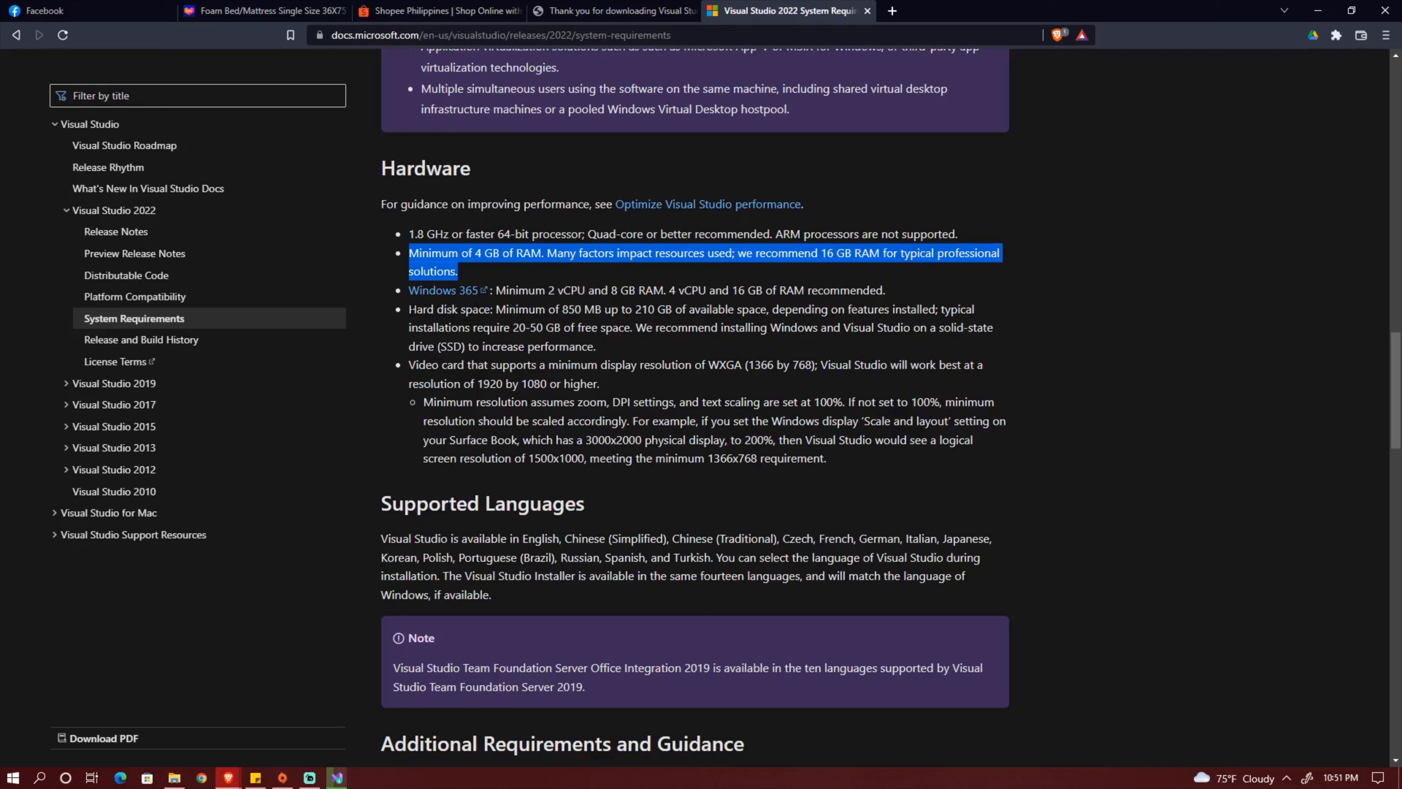
Highlight the minimum hard disk space requirement in the Hardware section and review the neighbouring requirements sections.
{"action": "left_click_drag", "start_coordinate": [409, 309], "coordinate": [654, 309]}
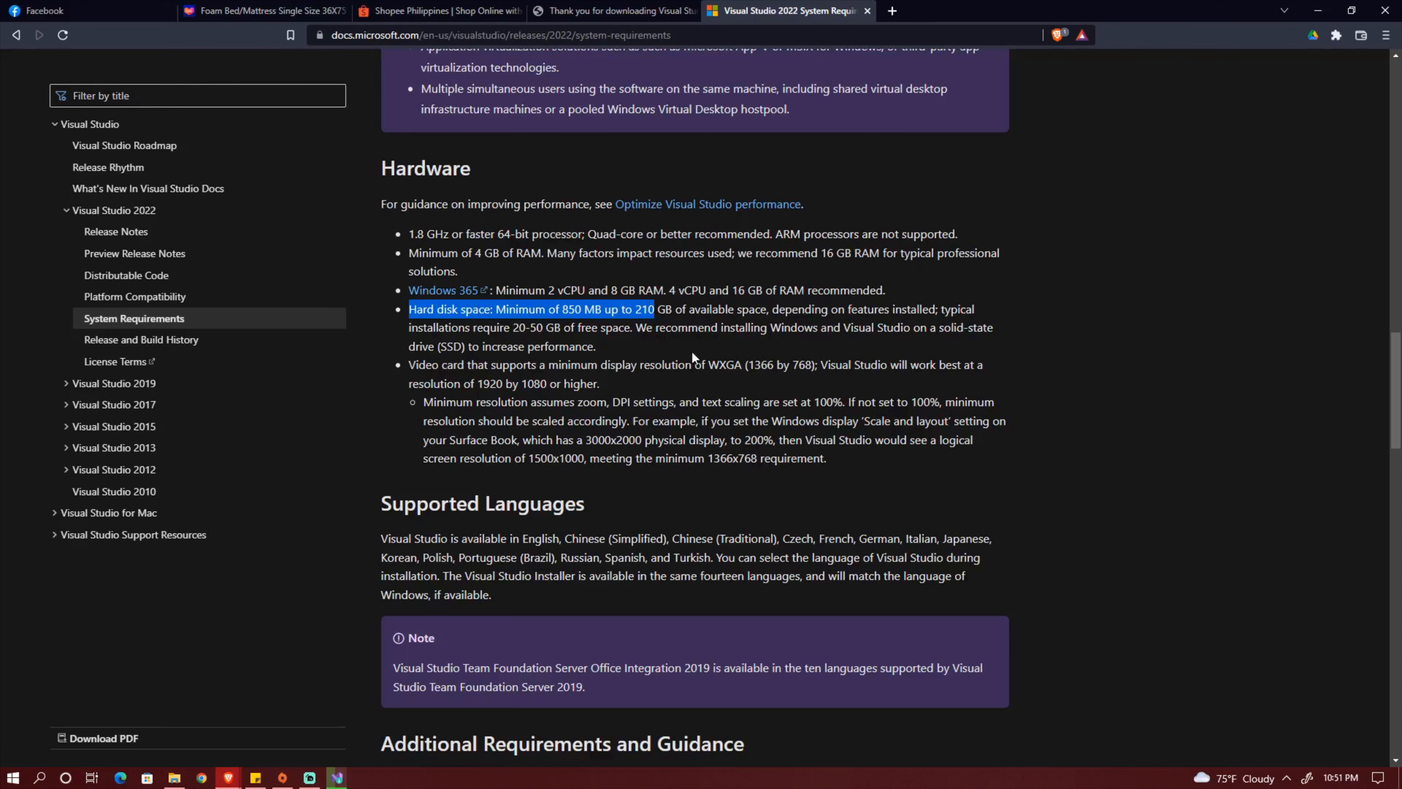
{"action": "scroll", "coordinate": [696, 353], "scroll_direction": "down", "scroll_amount": 5}
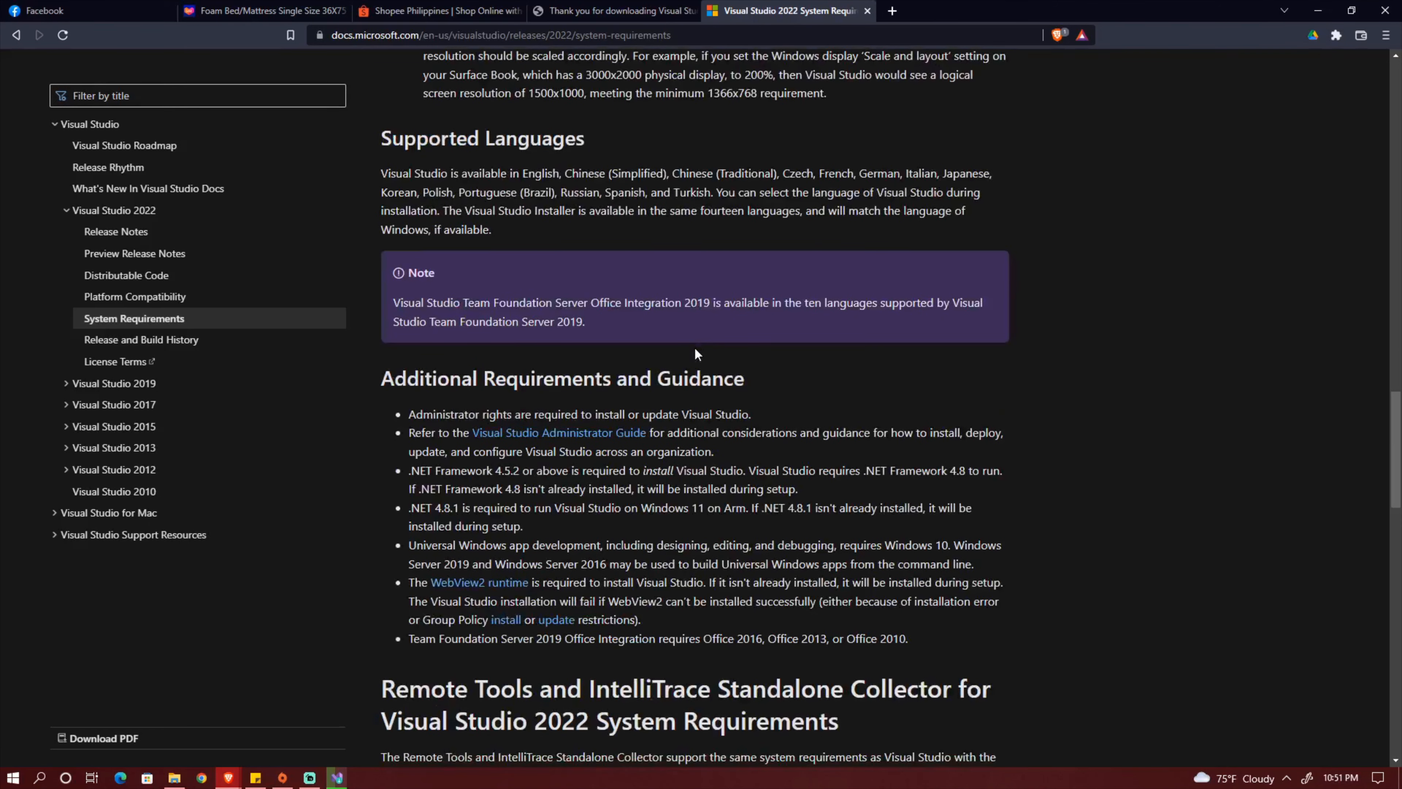
{"action": "scroll", "coordinate": [783, 359], "scroll_direction": "up", "scroll_amount": 6}
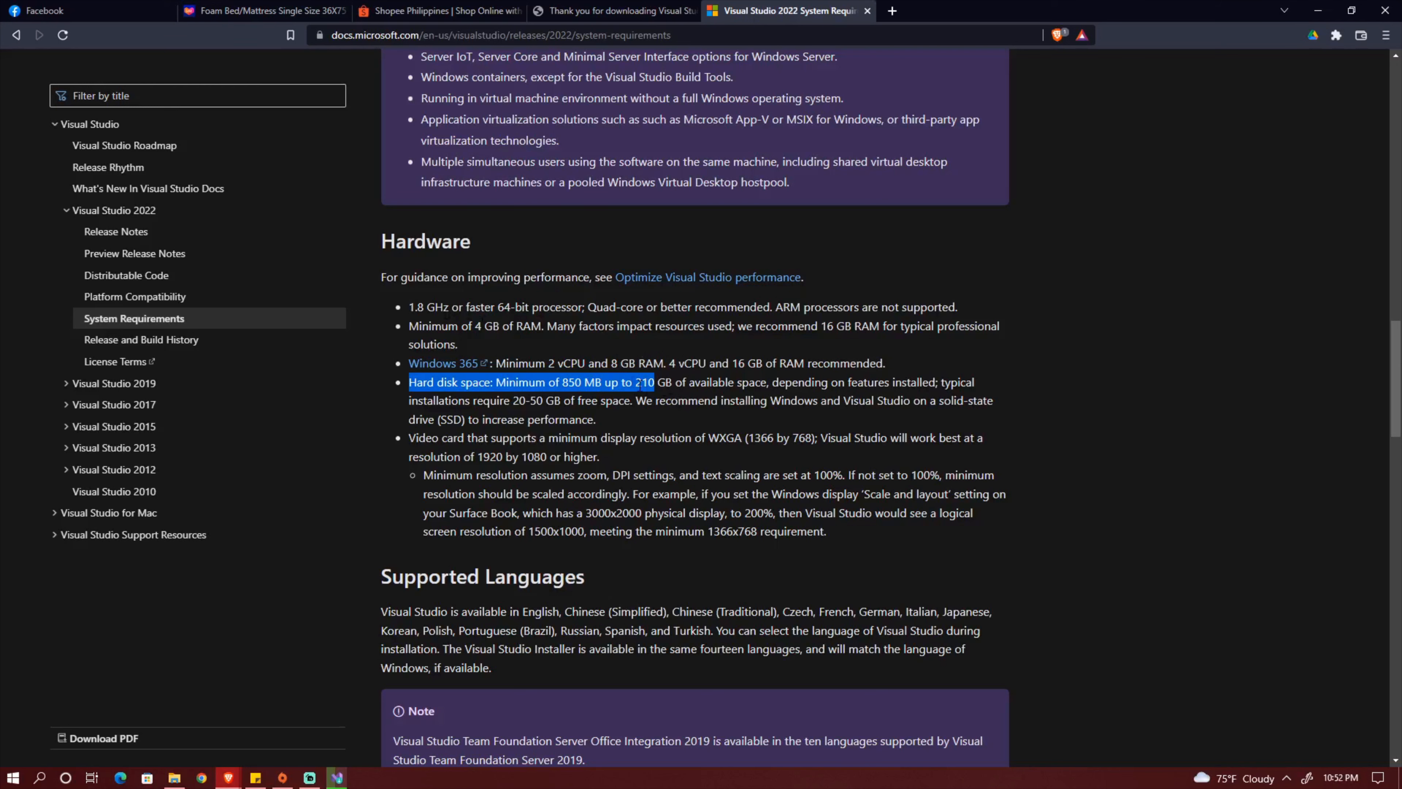
{"action": "scroll", "coordinate": [866, 345], "scroll_direction": "up", "scroll_amount": 6}
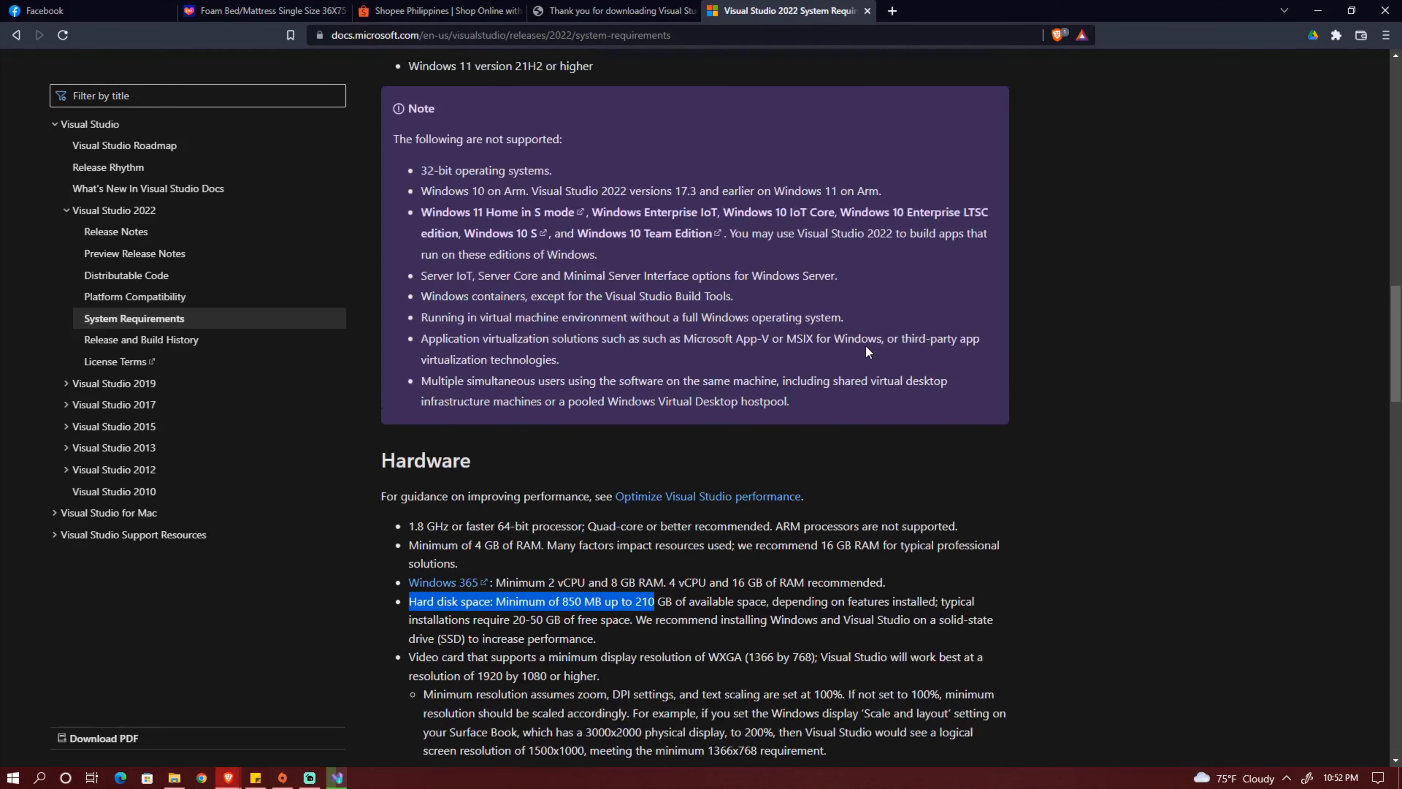
{"action": "scroll", "coordinate": [867, 352], "scroll_direction": "down", "scroll_amount": 6}
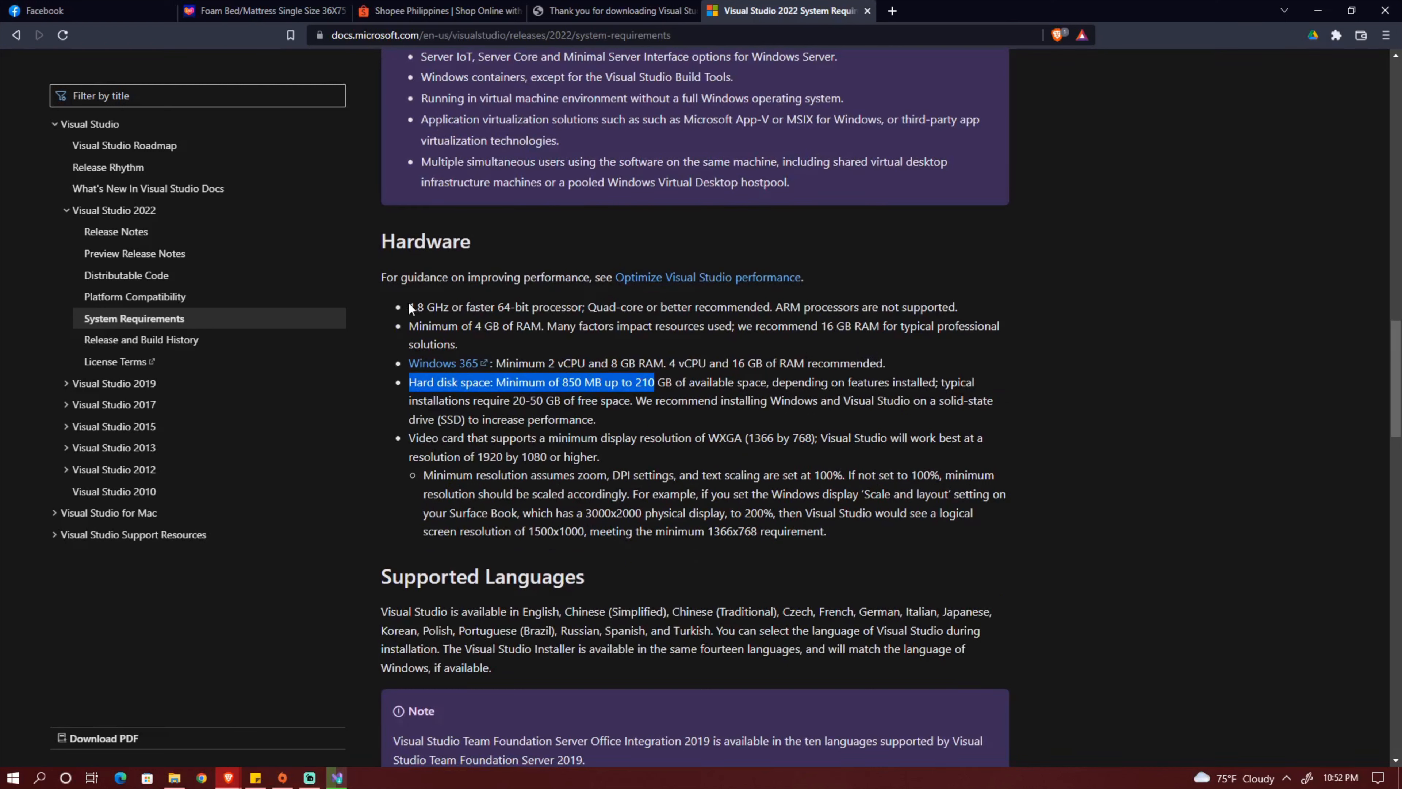
Highlight the processor speed and recommended RAM requirements, and review the supported operating systems and overview.
{"action": "left_click_drag", "start_coordinate": [410, 306], "coordinate": [572, 308]}
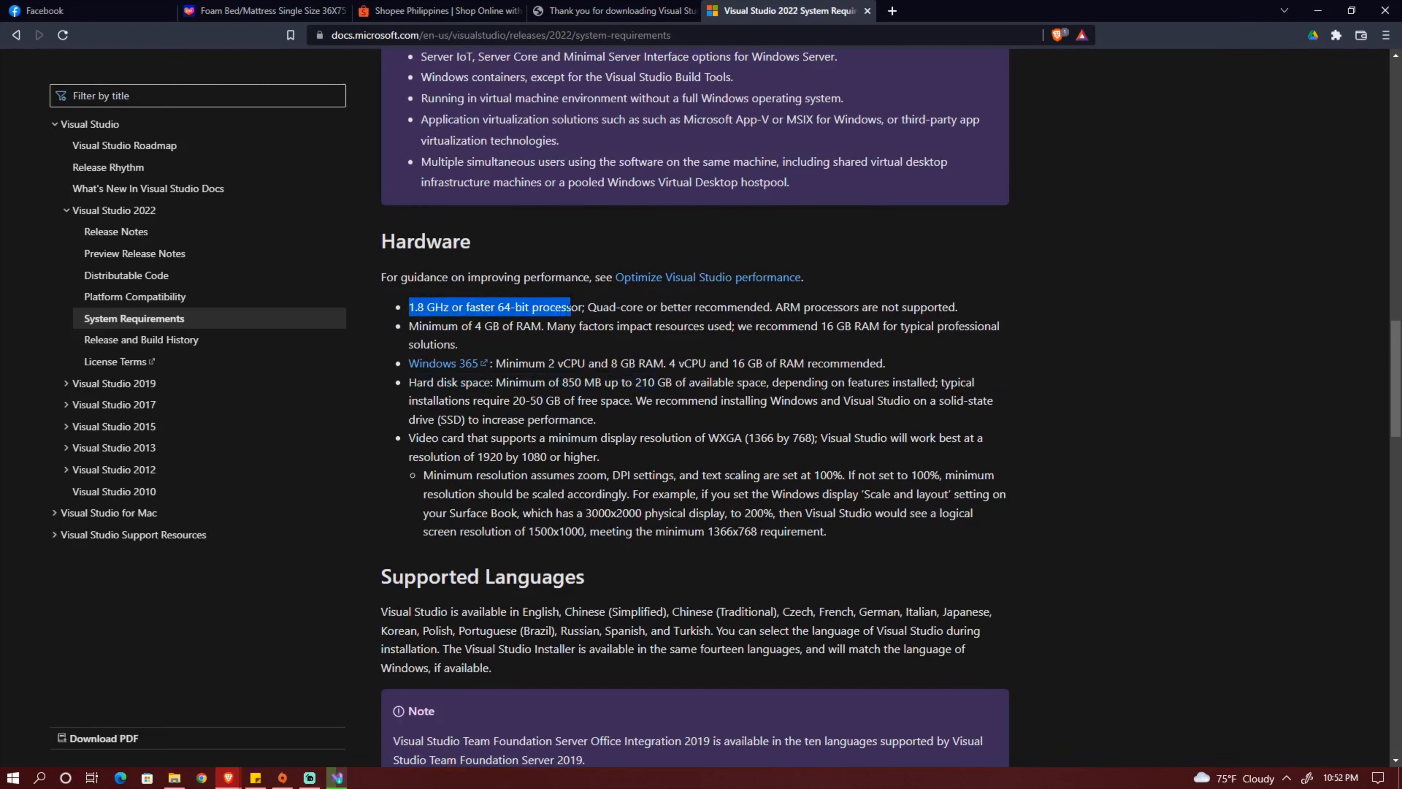
{"action": "left_click", "coordinate": [806, 345]}
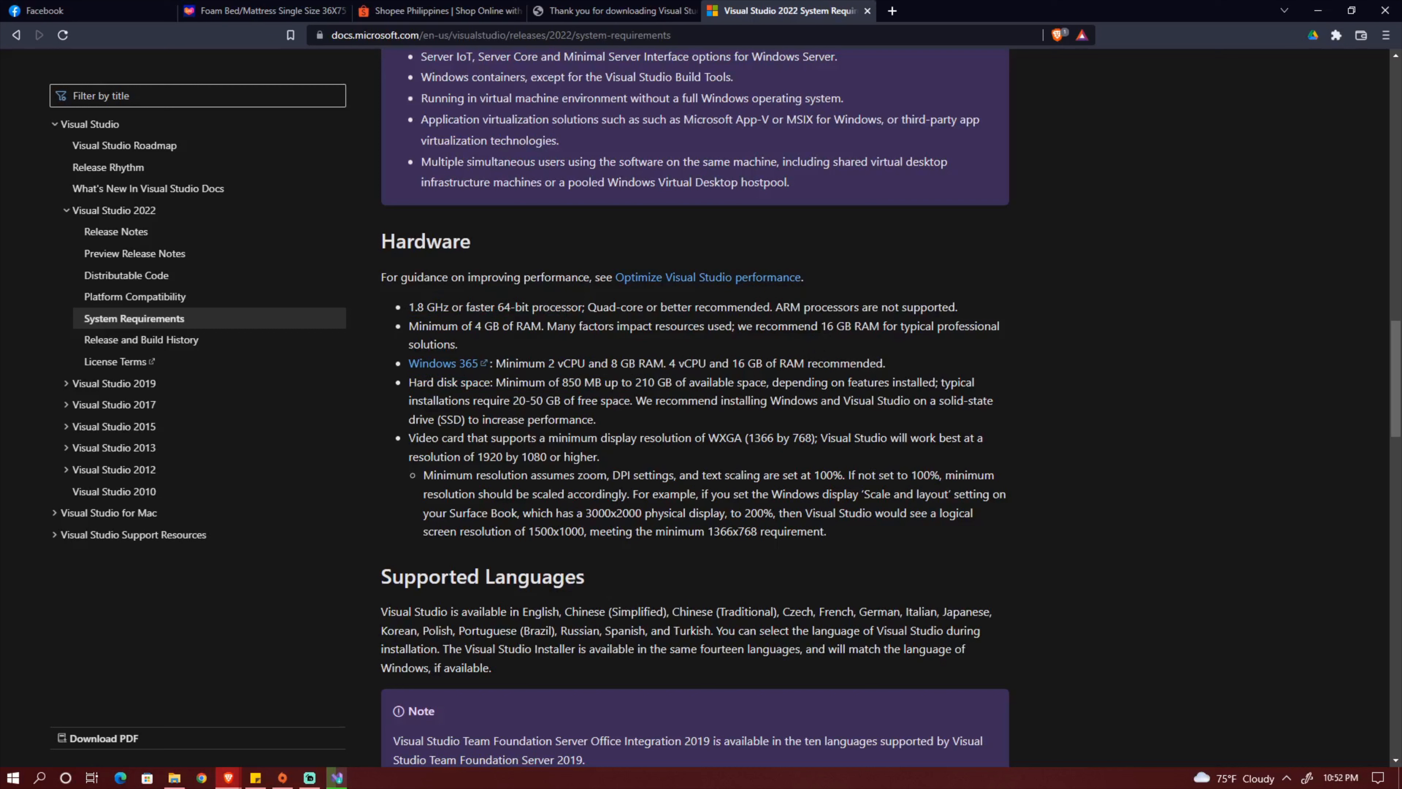
{"action": "left_click_drag", "start_coordinate": [820, 326], "coordinate": [879, 327]}
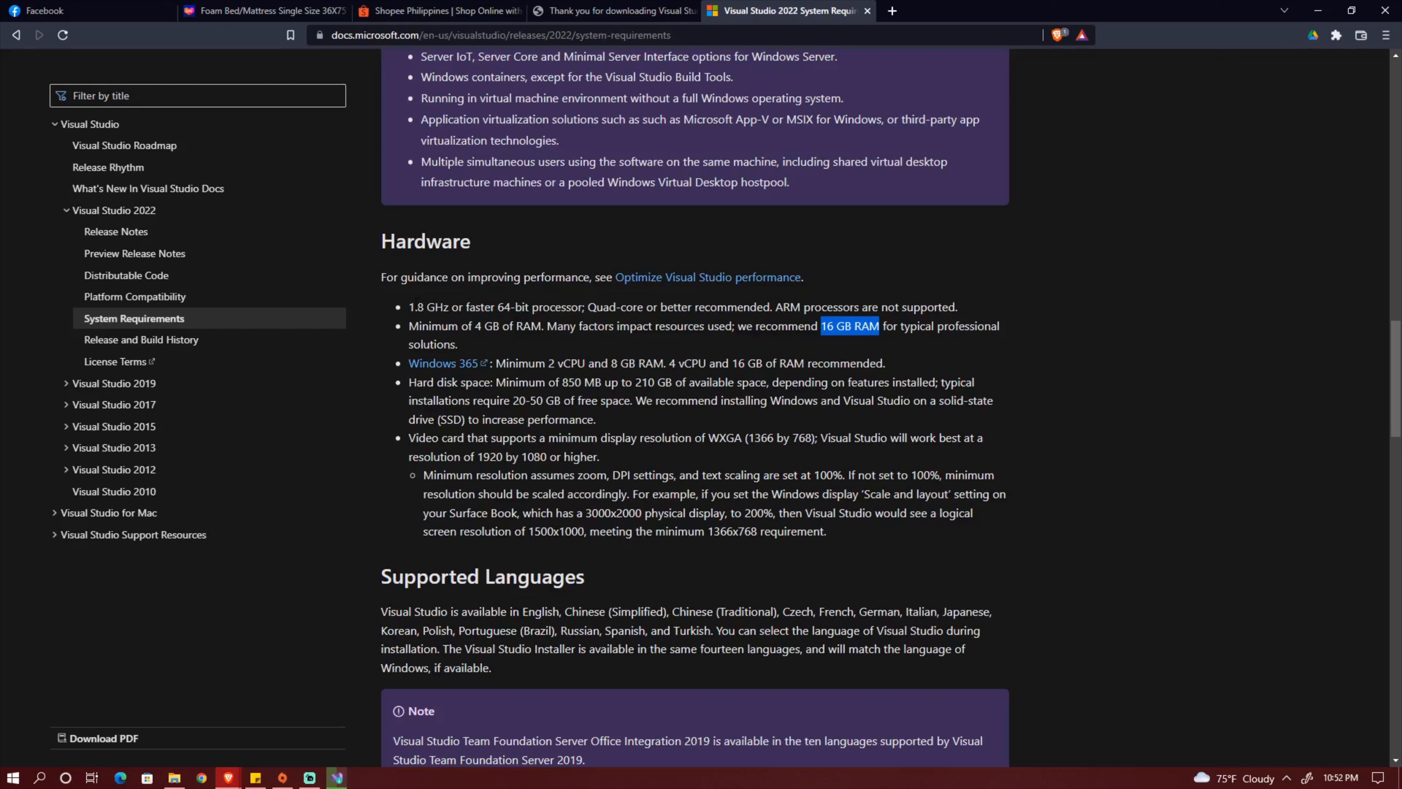
{"action": "left_click_drag", "start_coordinate": [408, 307], "coordinate": [578, 307]}
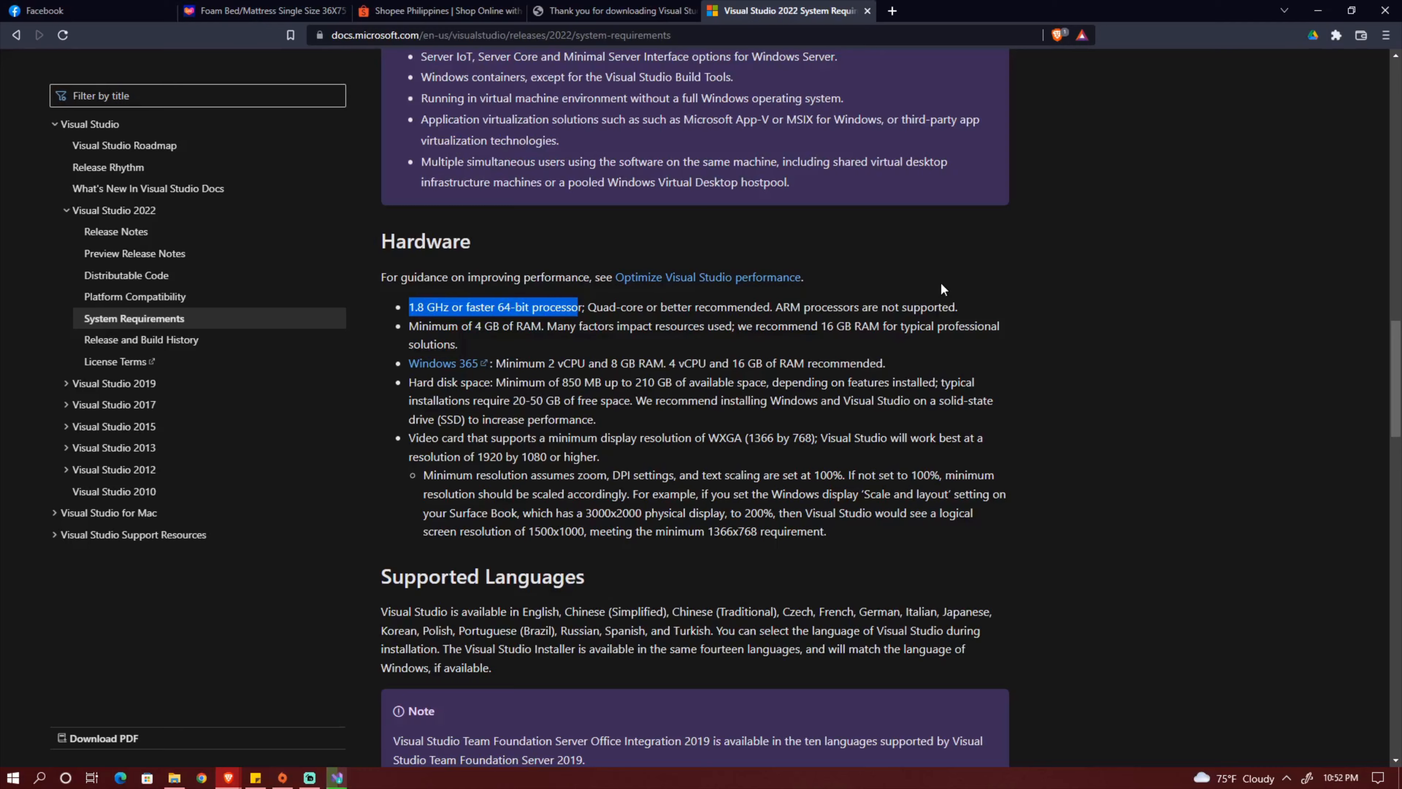
{"action": "scroll", "coordinate": [717, 298], "scroll_direction": "up", "scroll_amount": 15}
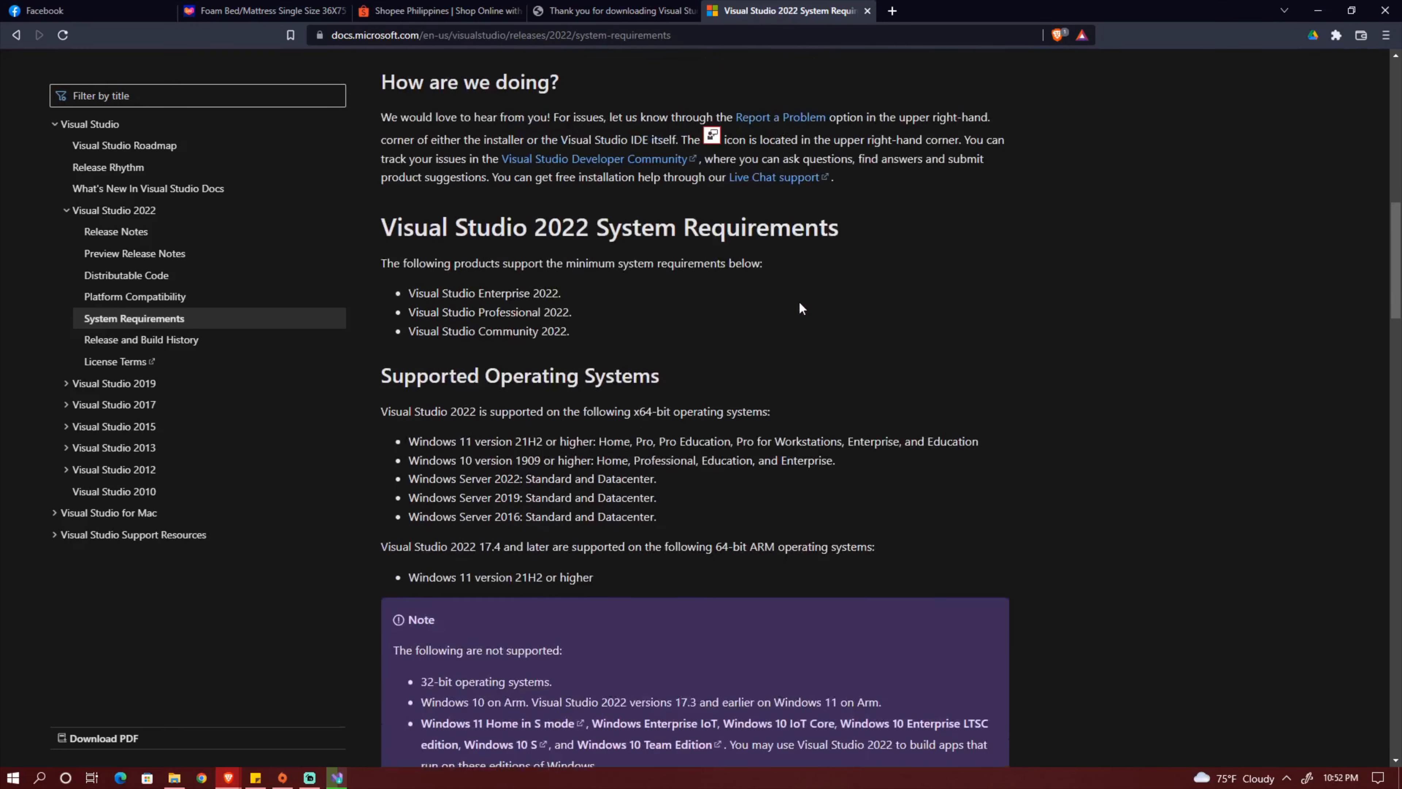
{"action": "scroll", "coordinate": [799, 300], "scroll_direction": "up", "scroll_amount": 5}
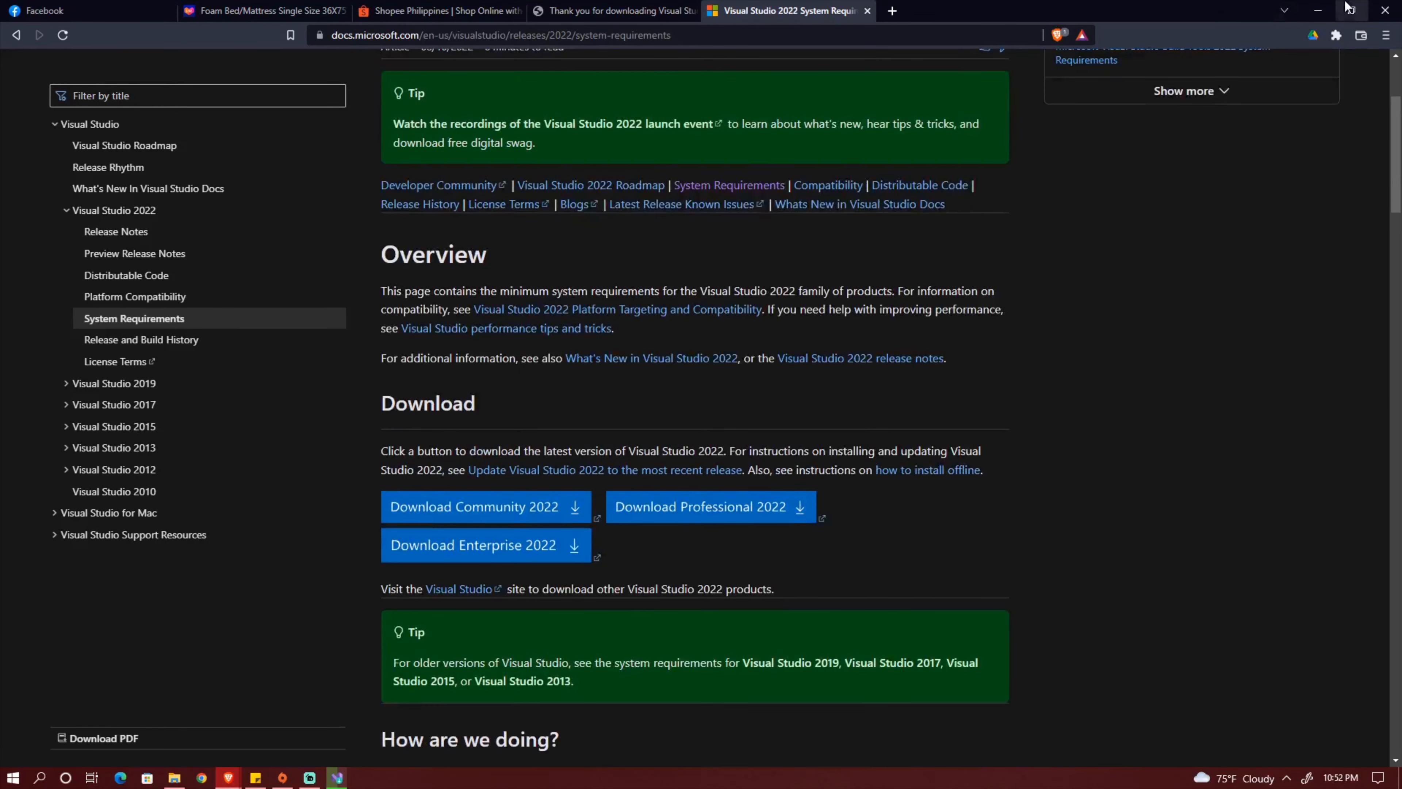
Minimize the browser to return to the Visual Studio Installer, and check the installation progress and the available products.
{"action": "left_click", "coordinate": [1322, 9]}
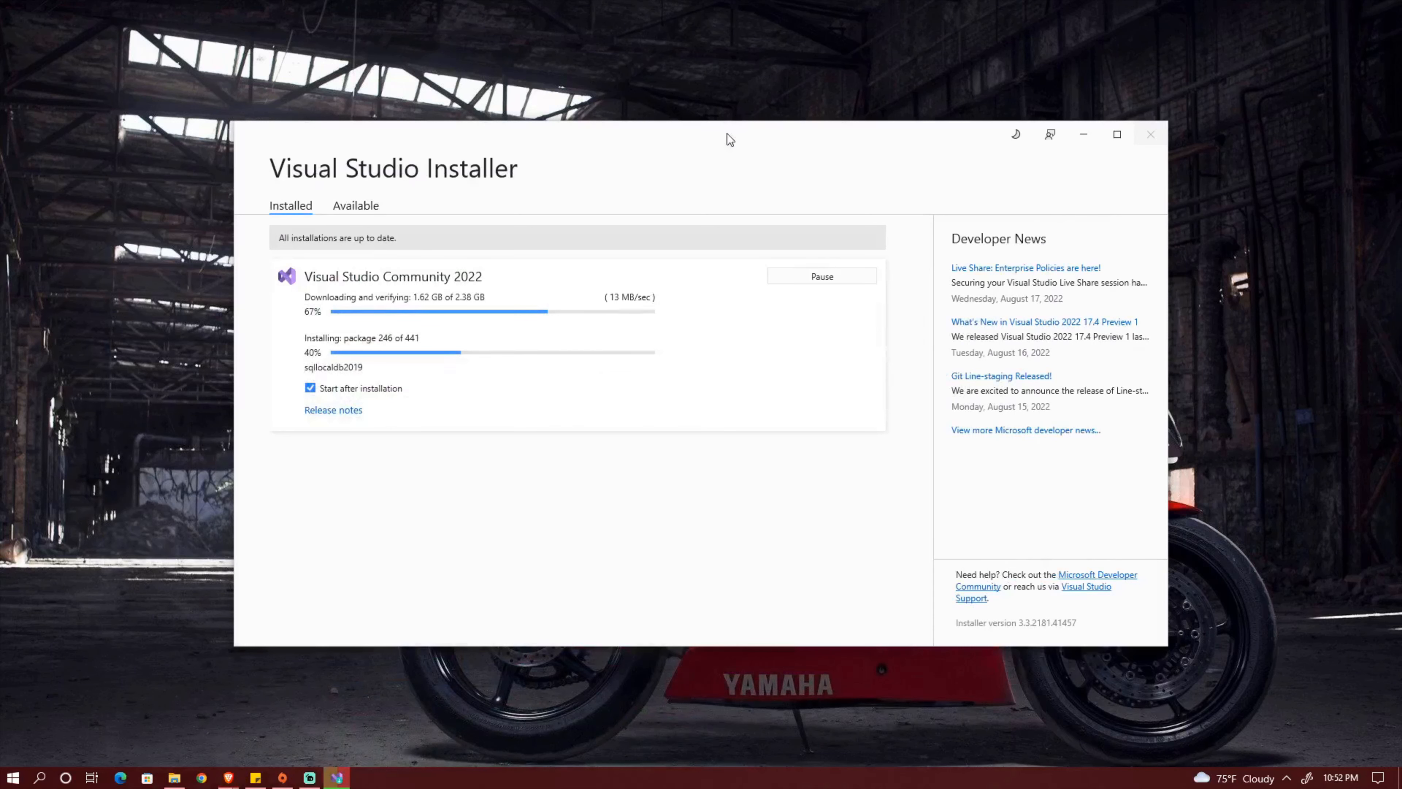
{"action": "left_click_drag", "start_coordinate": [730, 138], "coordinate": [816, 128]}
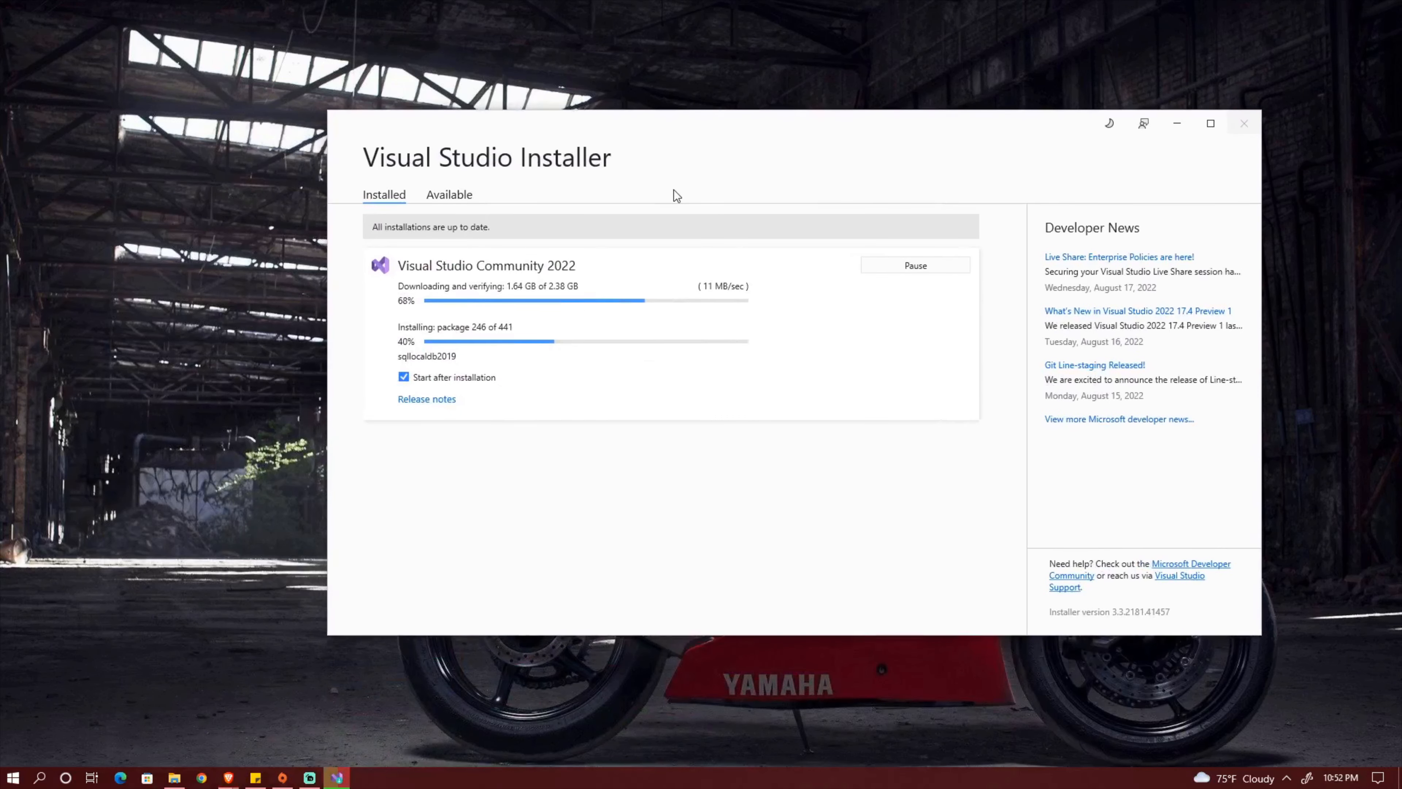
{"action": "left_click", "coordinate": [436, 196]}
{"action": "left_click", "coordinate": [392, 200]}
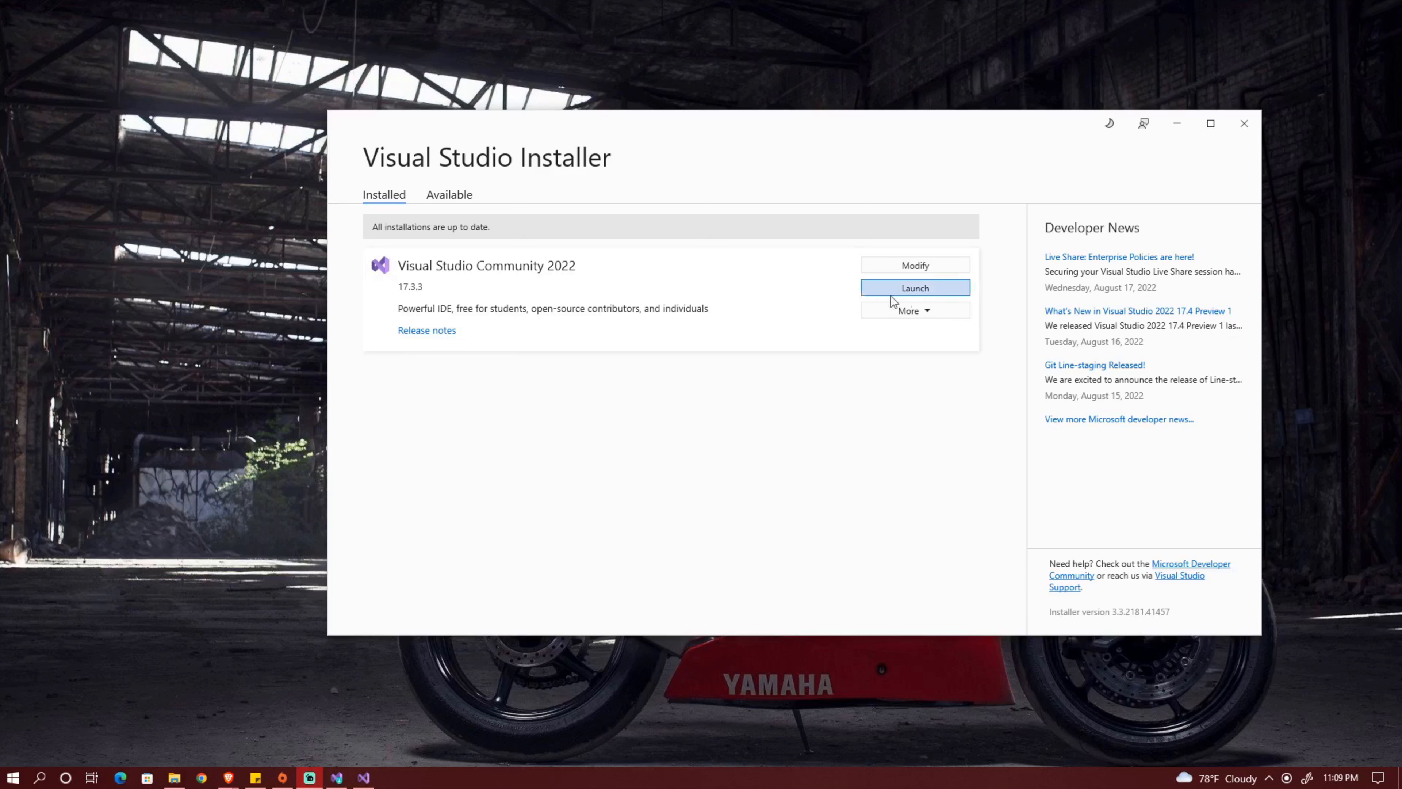
Launch the installed Visual Studio Community 2022 and minimize the installer window.
{"action": "left_click", "coordinate": [929, 290]}
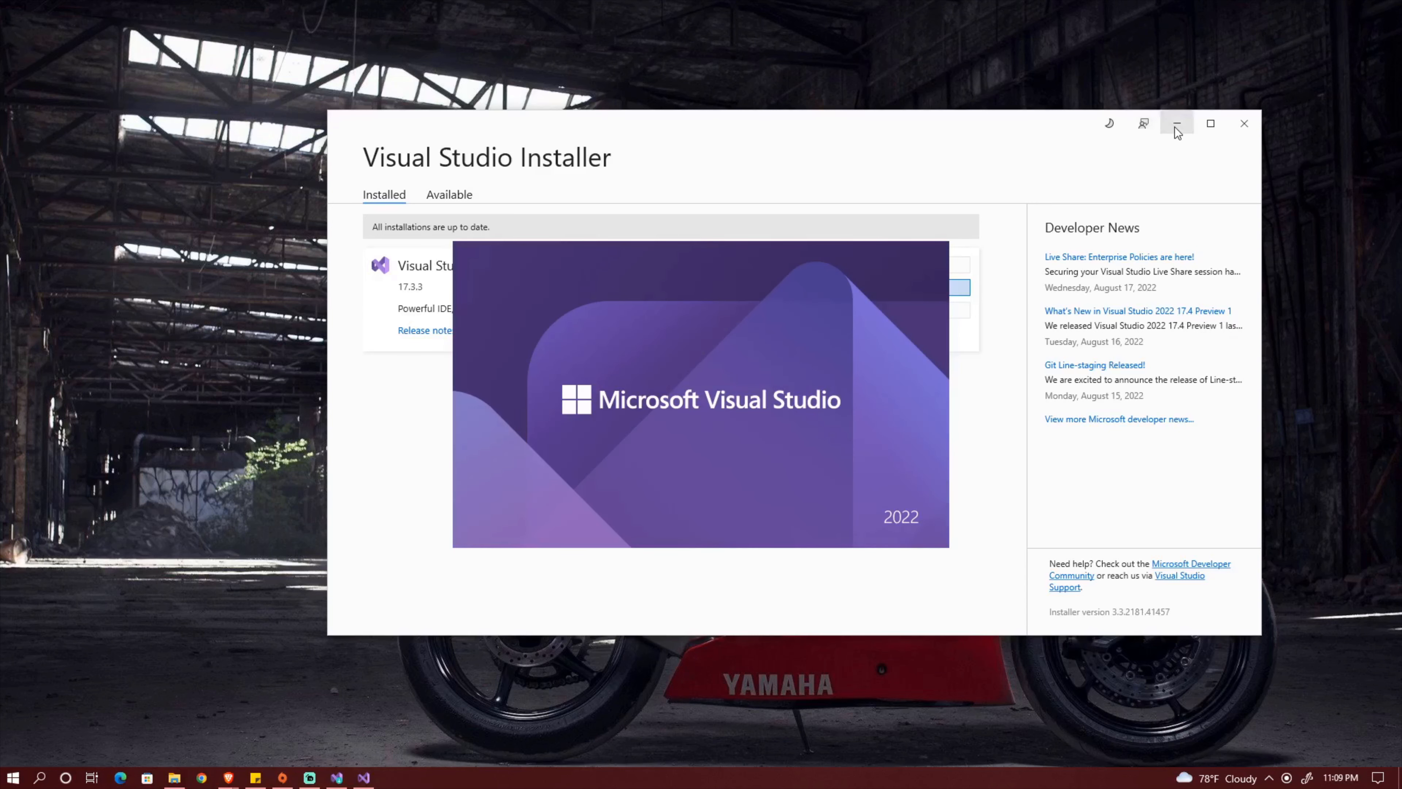
{"action": "left_click", "coordinate": [1176, 127]}
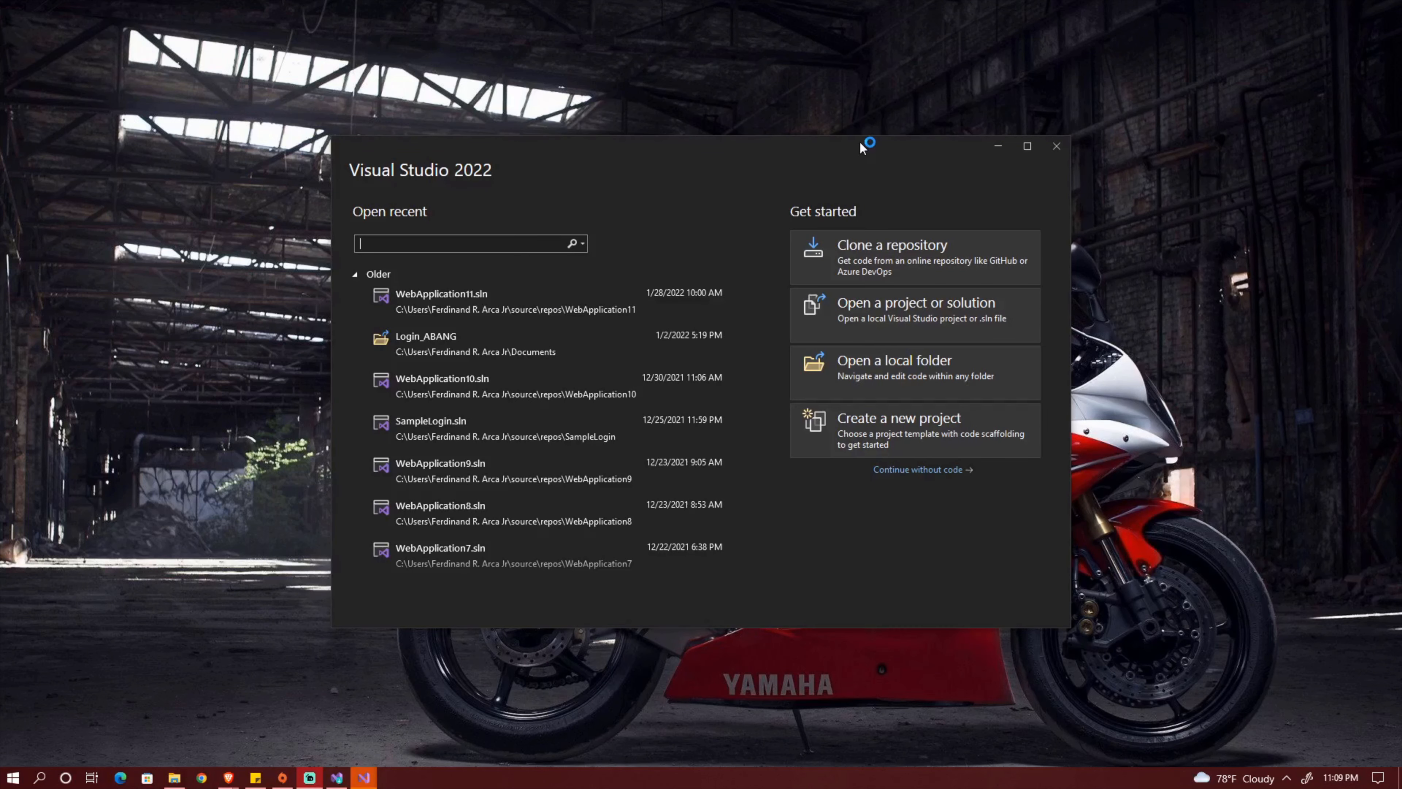
{"action": "mouse_move", "coordinate": [863, 148]}
{"action": "left_mouse_down"}
{"action": "mouse_move", "coordinate": [812, 161]}
{"action": "mouse_move", "coordinate": [898, 125]}
{"action": "mouse_move", "coordinate": [886, 133]}
{"action": "left_mouse_up"}
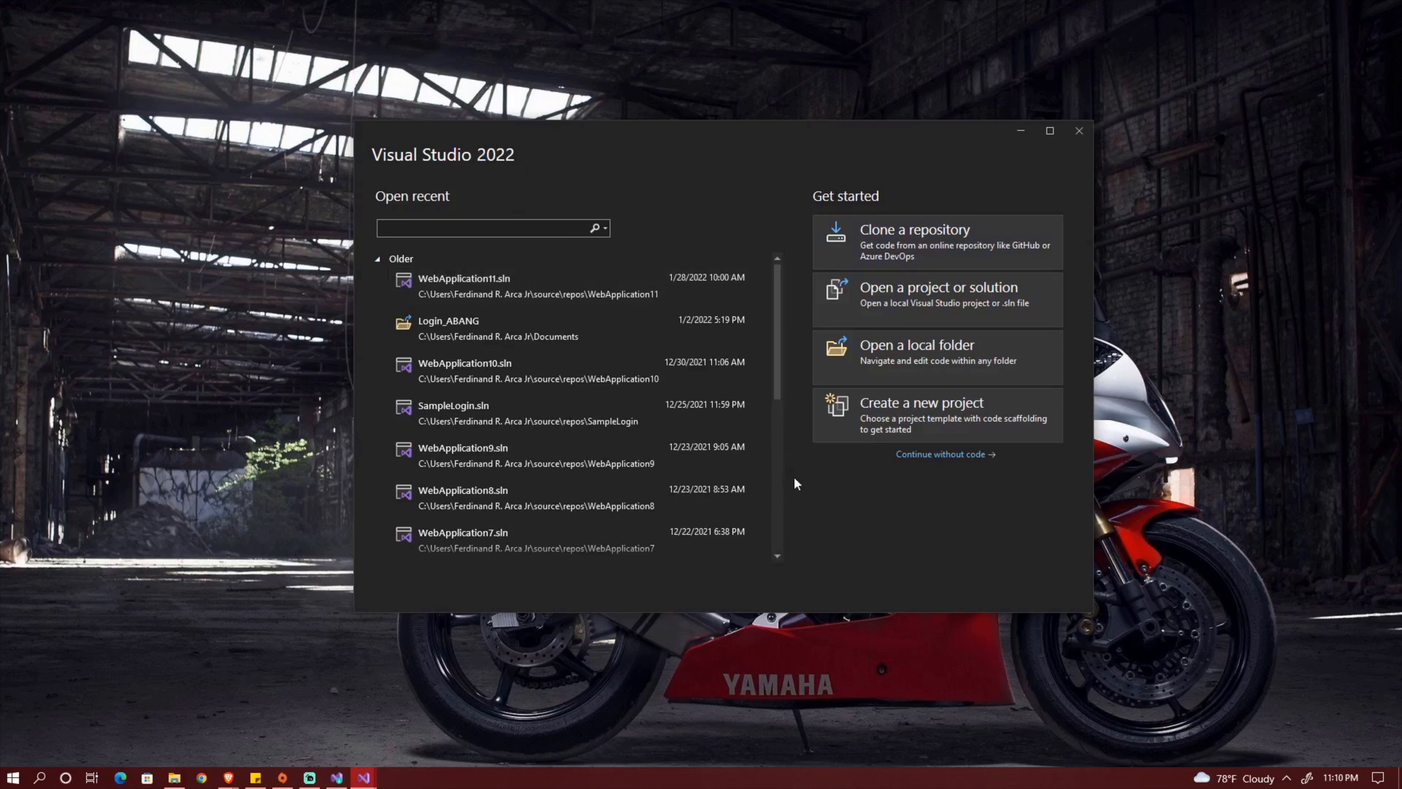
Start a new project from the C# Console App template.
{"action": "left_click", "coordinate": [975, 402]}
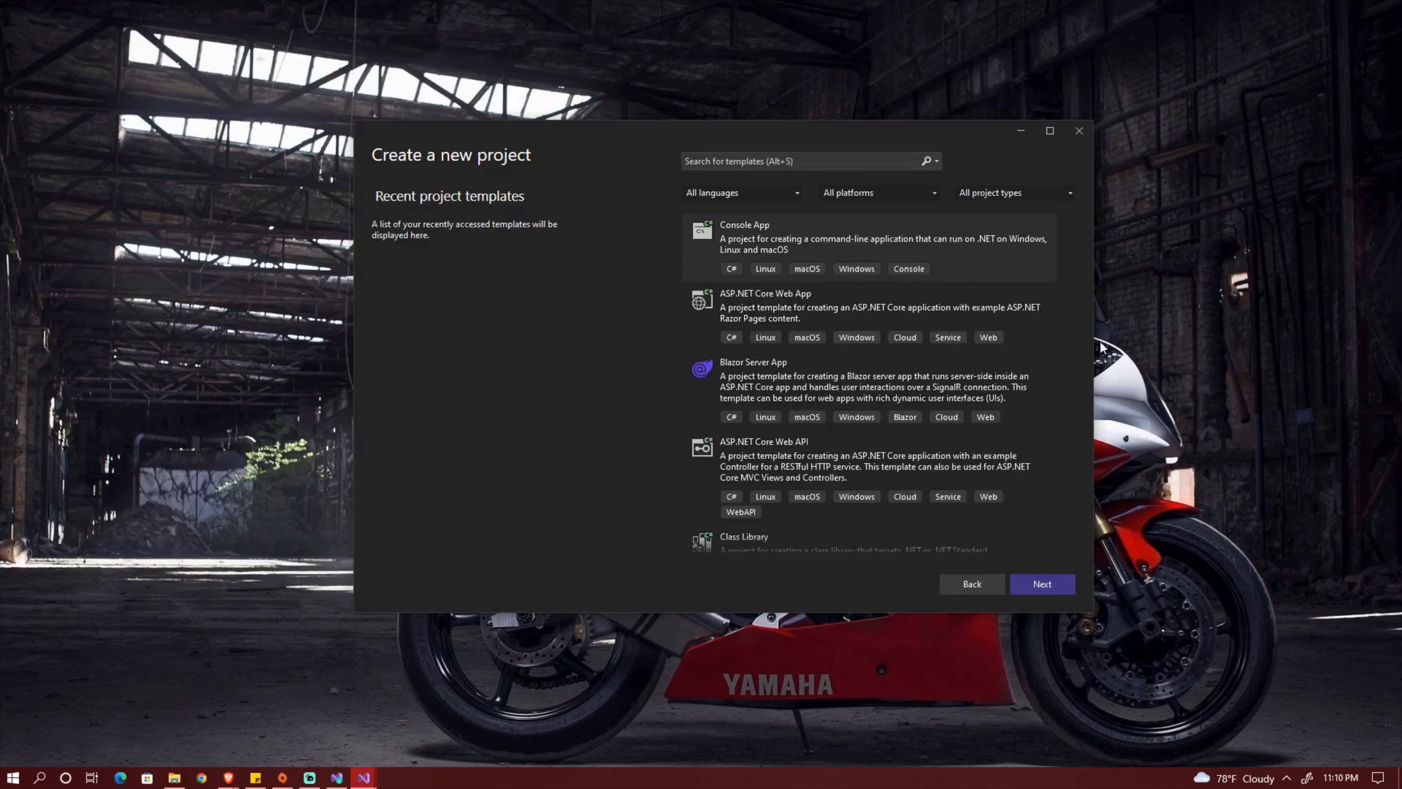
{"action": "scroll", "coordinate": [1044, 256], "scroll_direction": "down", "scroll_amount": 2}
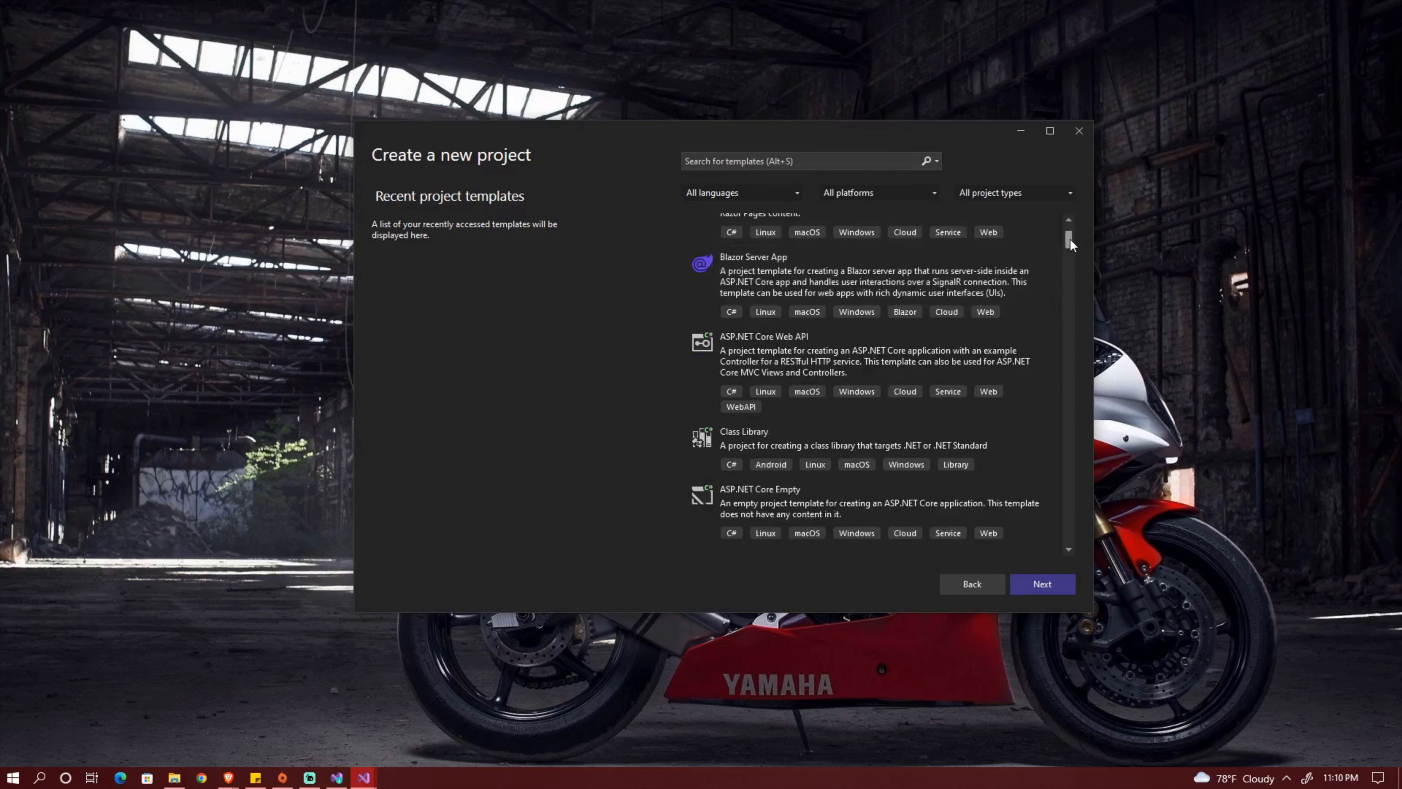
{"action": "mouse_move", "coordinate": [1070, 238]}
{"action": "left_mouse_down"}
{"action": "mouse_move", "coordinate": [1070, 266]}
{"action": "mouse_move", "coordinate": [1068, 224]}
{"action": "left_mouse_up"}
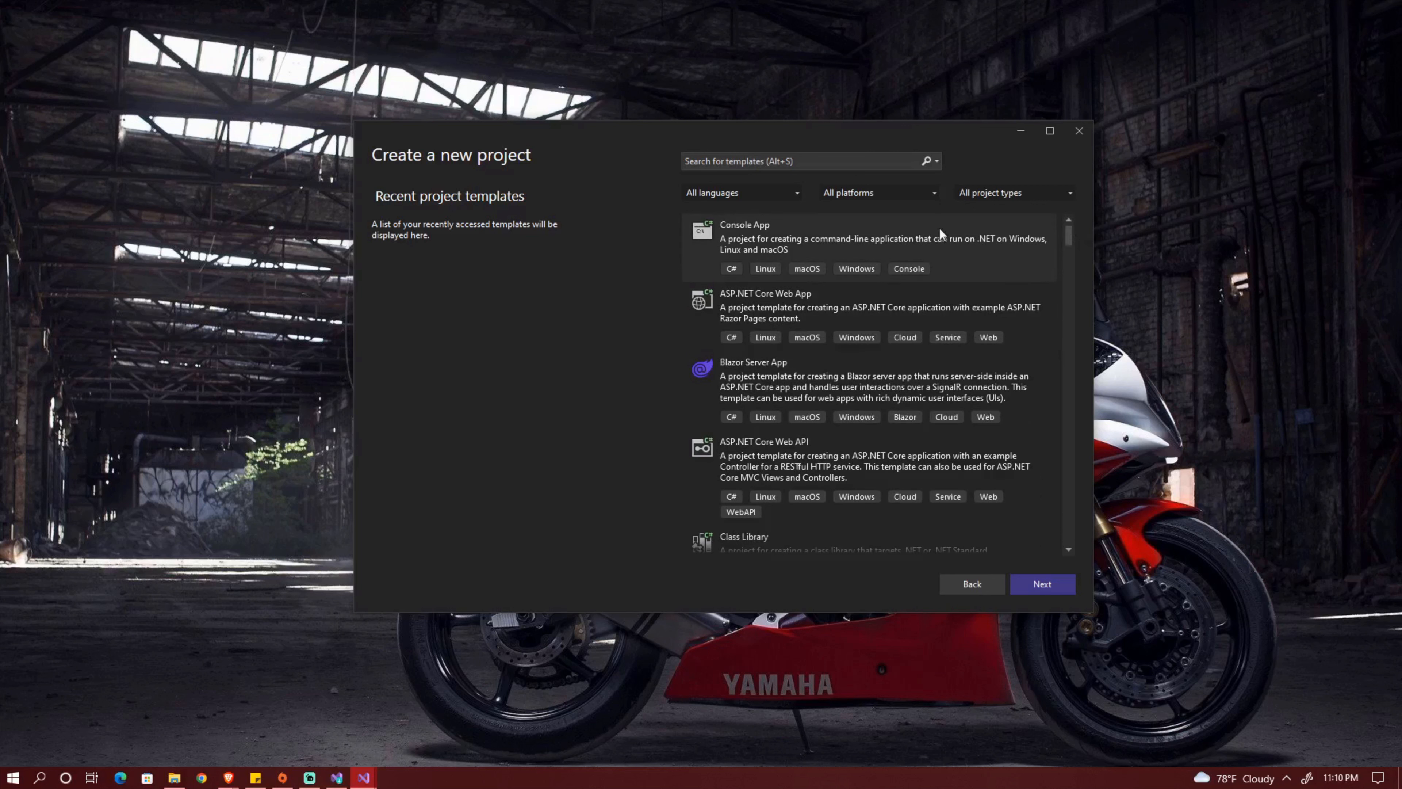
{"action": "left_click", "coordinate": [808, 236]}
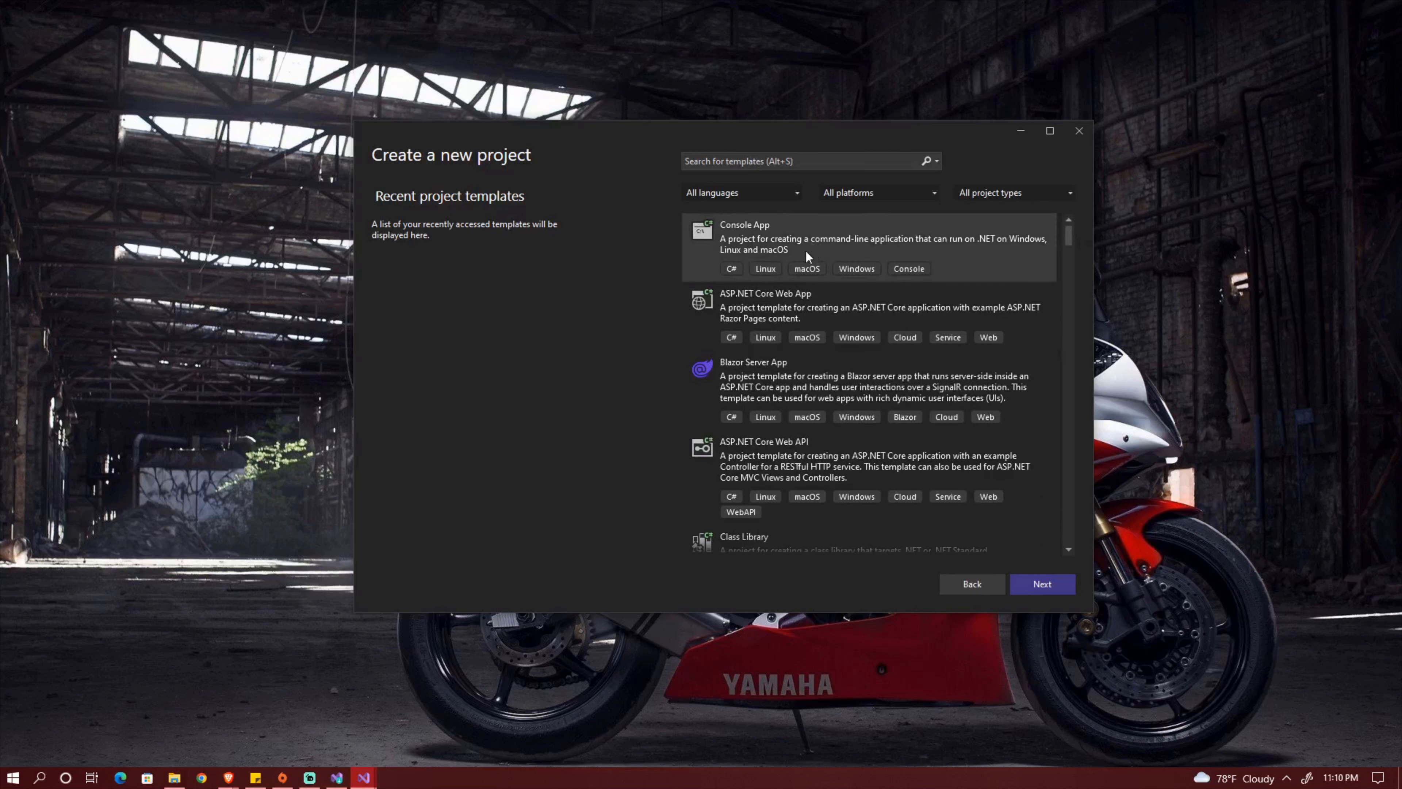
{"action": "left_click", "coordinate": [1070, 592]}
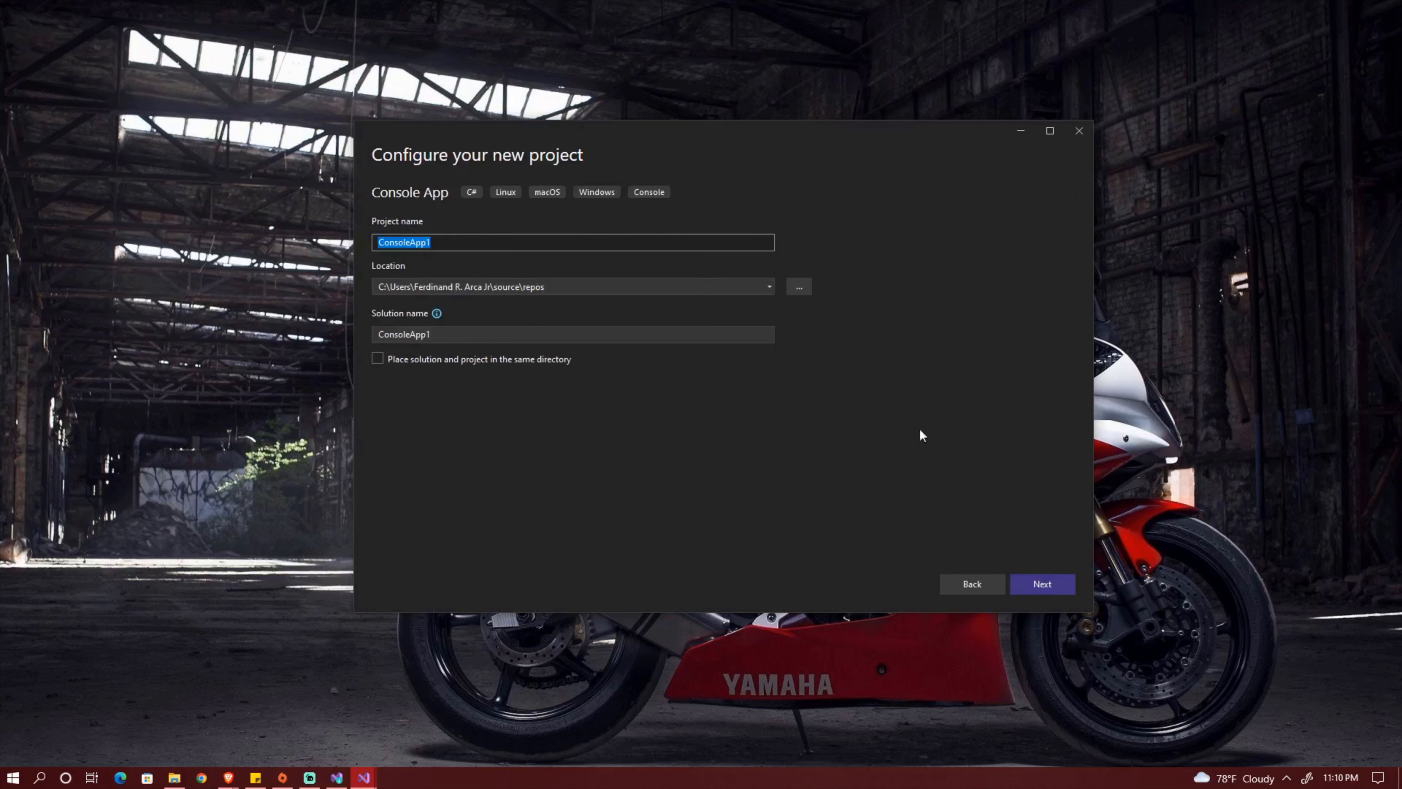
Review the project name and location, and accept the default configuration with the name ConsoleApp1.
{"action": "left_click", "coordinate": [503, 246]}
{"action": "left_click_drag", "start_coordinate": [504, 247], "coordinate": [267, 231]}
{"action": "left_click_drag", "start_coordinate": [545, 288], "coordinate": [265, 285]}
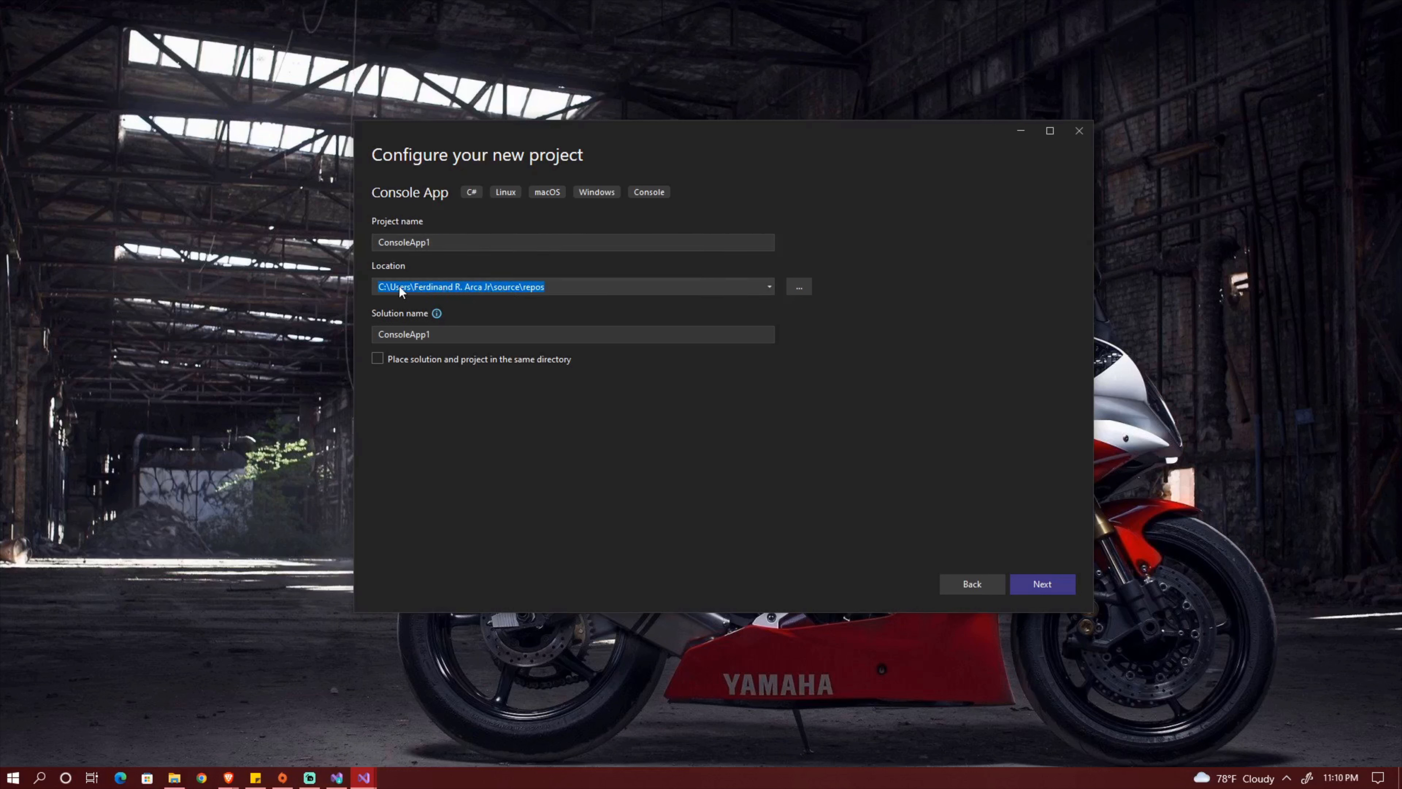
{"action": "left_click", "coordinate": [550, 289]}
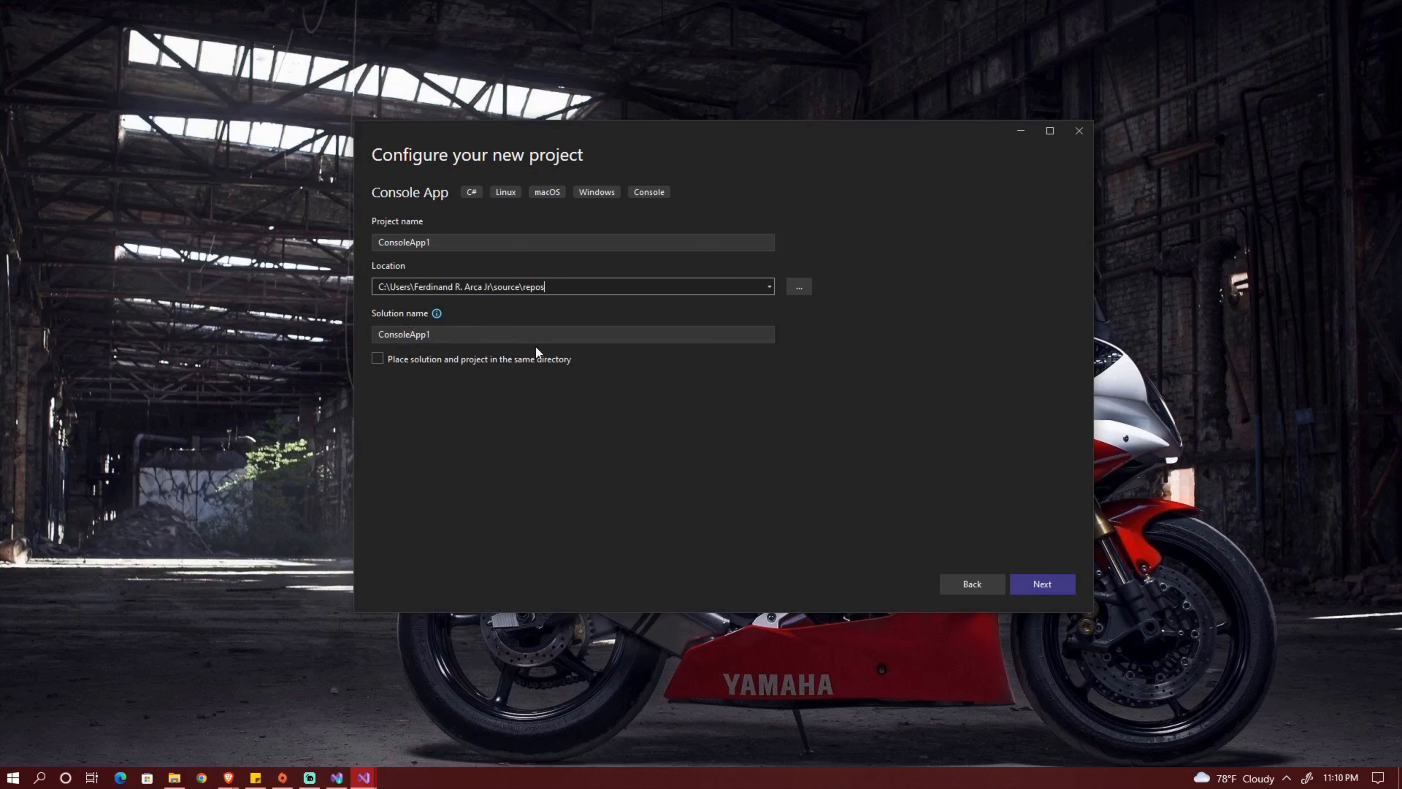
{"action": "left_click", "coordinate": [1056, 588]}
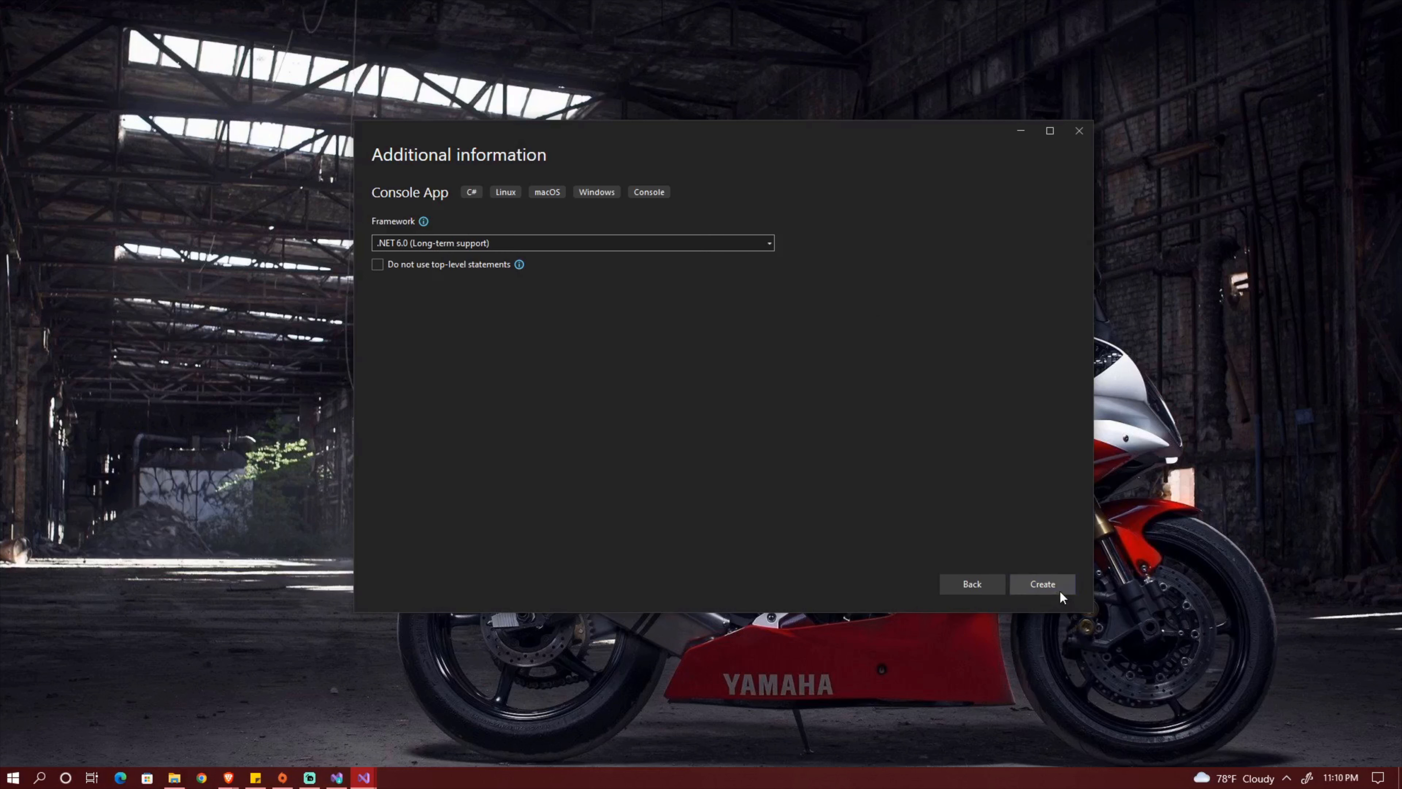
Check the framework options, keep .NET 6.0 (Long-term support), and create the project.
{"action": "left_click", "coordinate": [767, 247]}
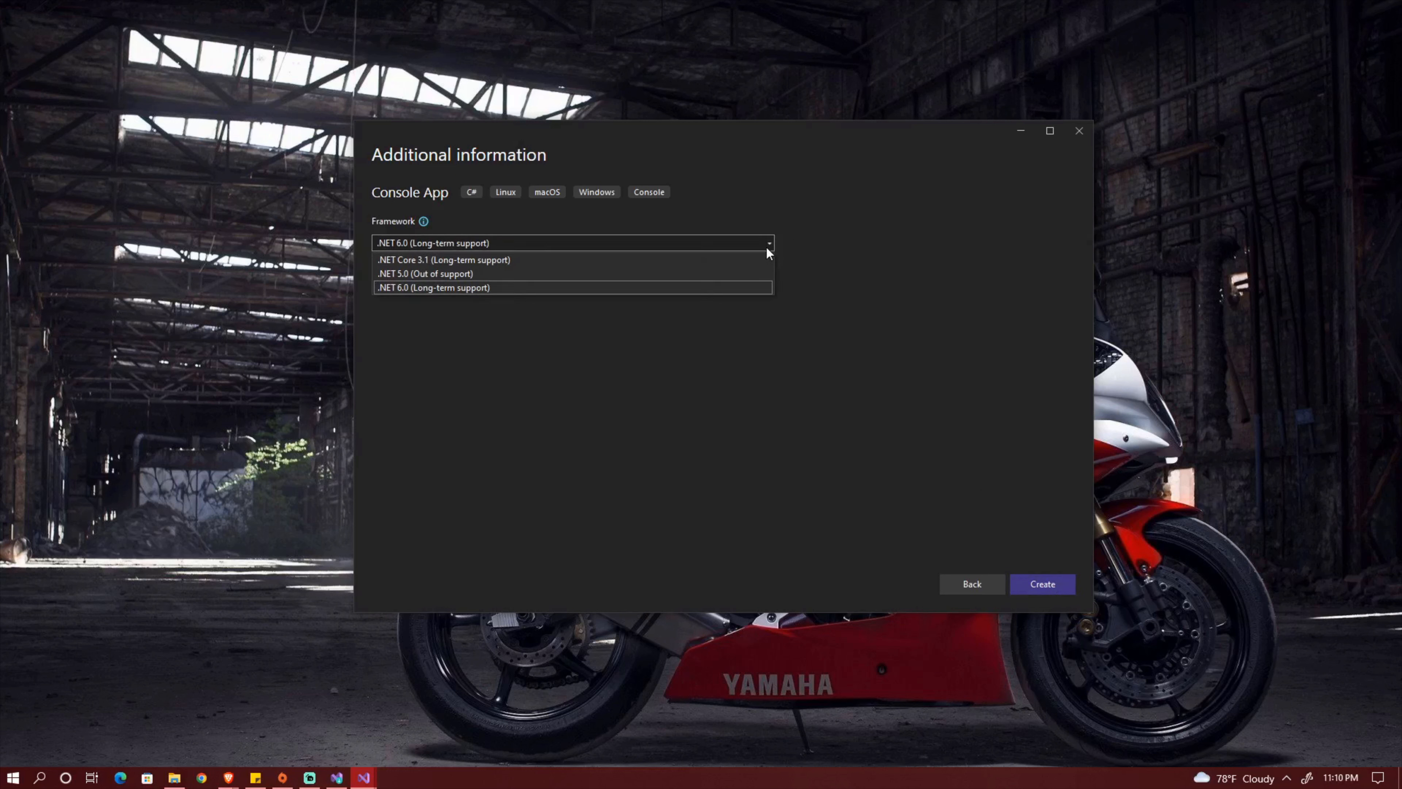
{"action": "left_click", "coordinate": [767, 247]}
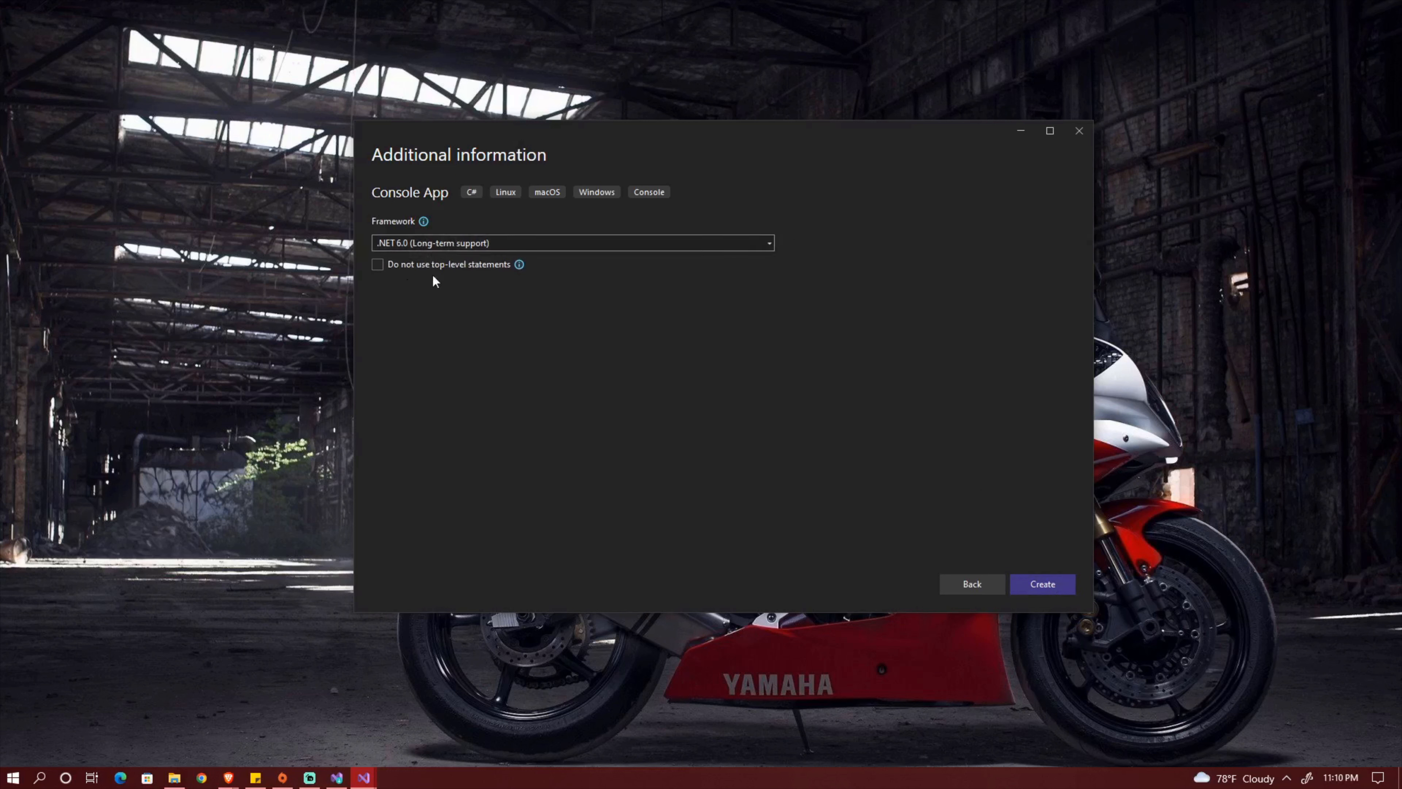
{"action": "left_click", "coordinate": [1043, 587]}
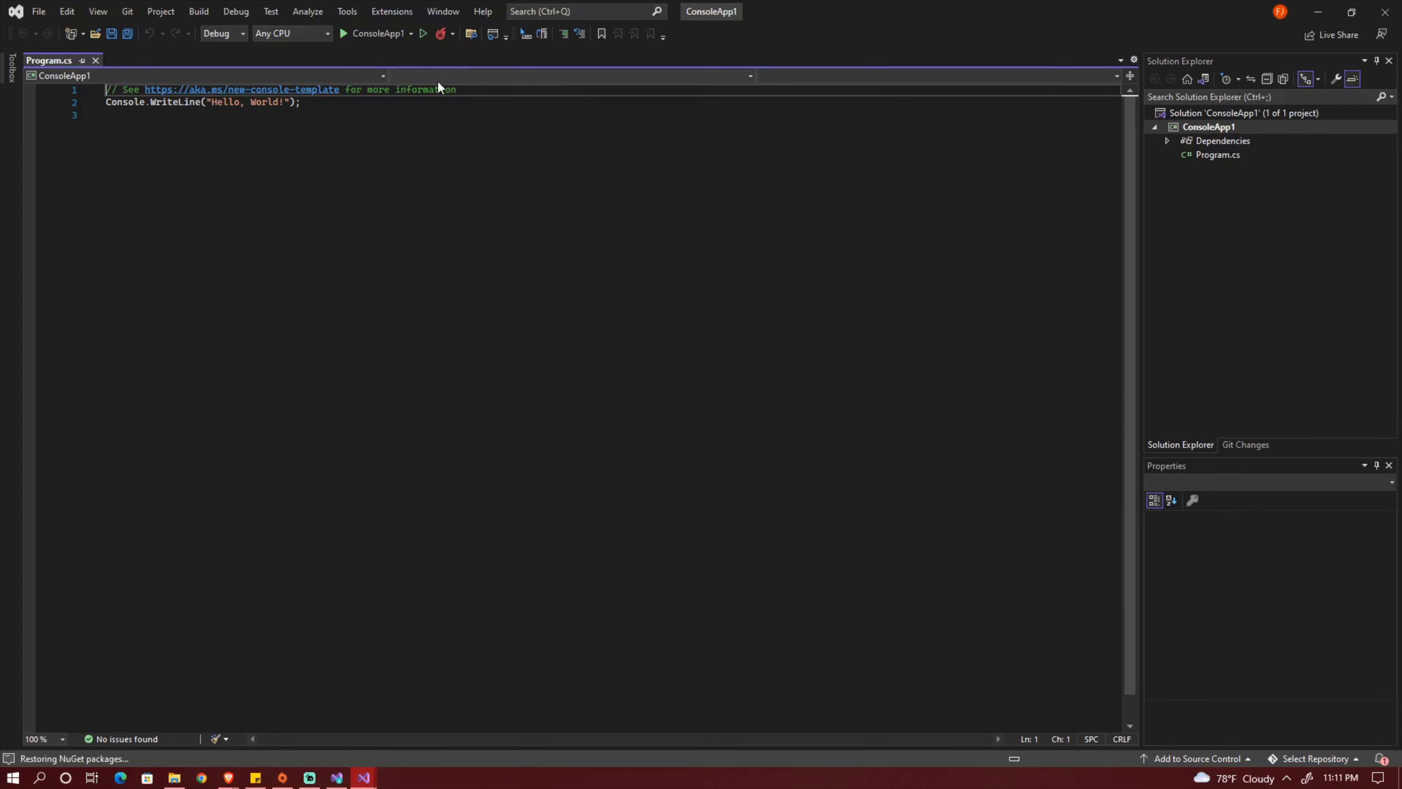
Highlight the template comment and the Console.WriteLine statement in Program.cs to examine the generated code.
{"action": "left_click_drag", "start_coordinate": [307, 104], "coordinate": [87, 80]}
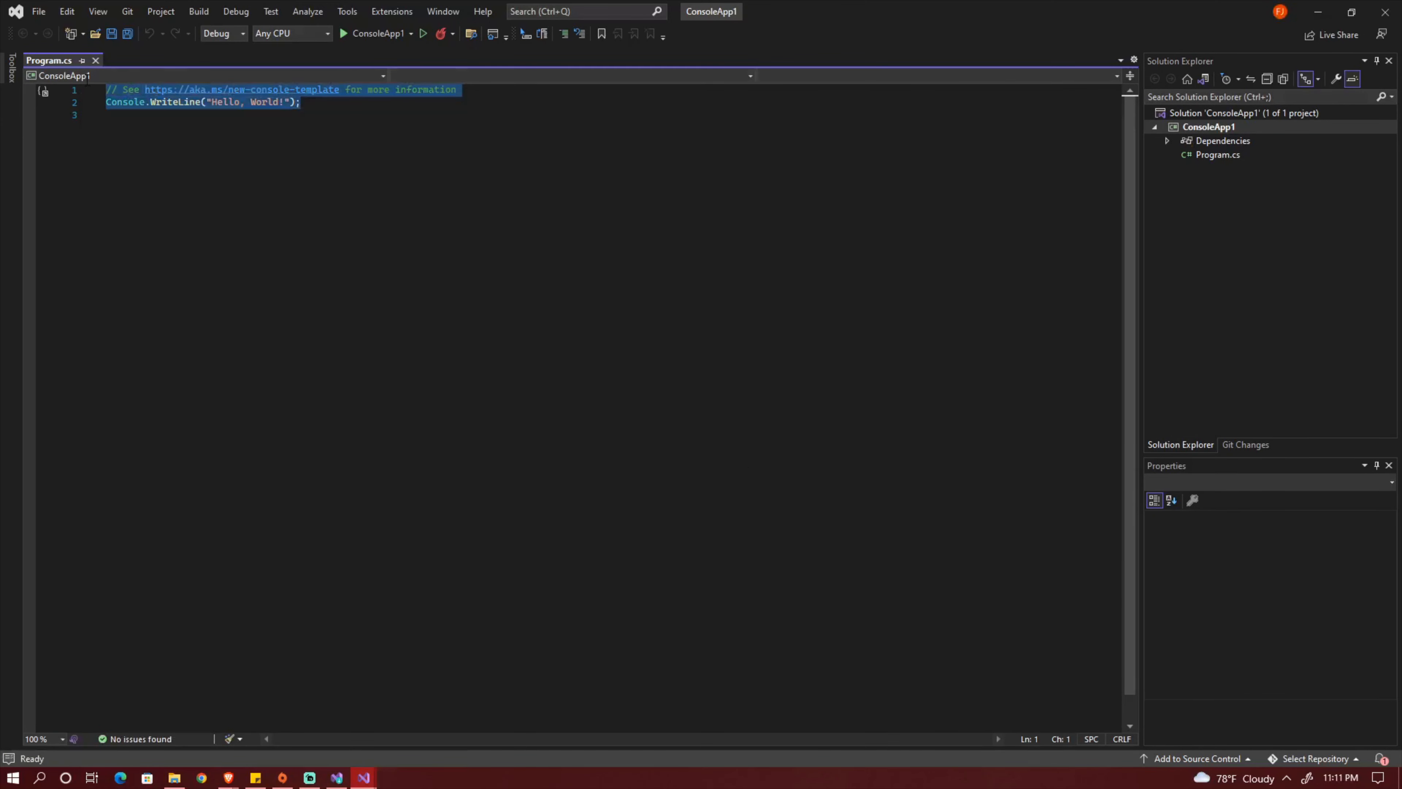
{"action": "left_click", "coordinate": [358, 104]}
{"action": "left_click_drag", "start_coordinate": [358, 105], "coordinate": [75, 74]}
{"action": "left_click", "coordinate": [328, 107]}
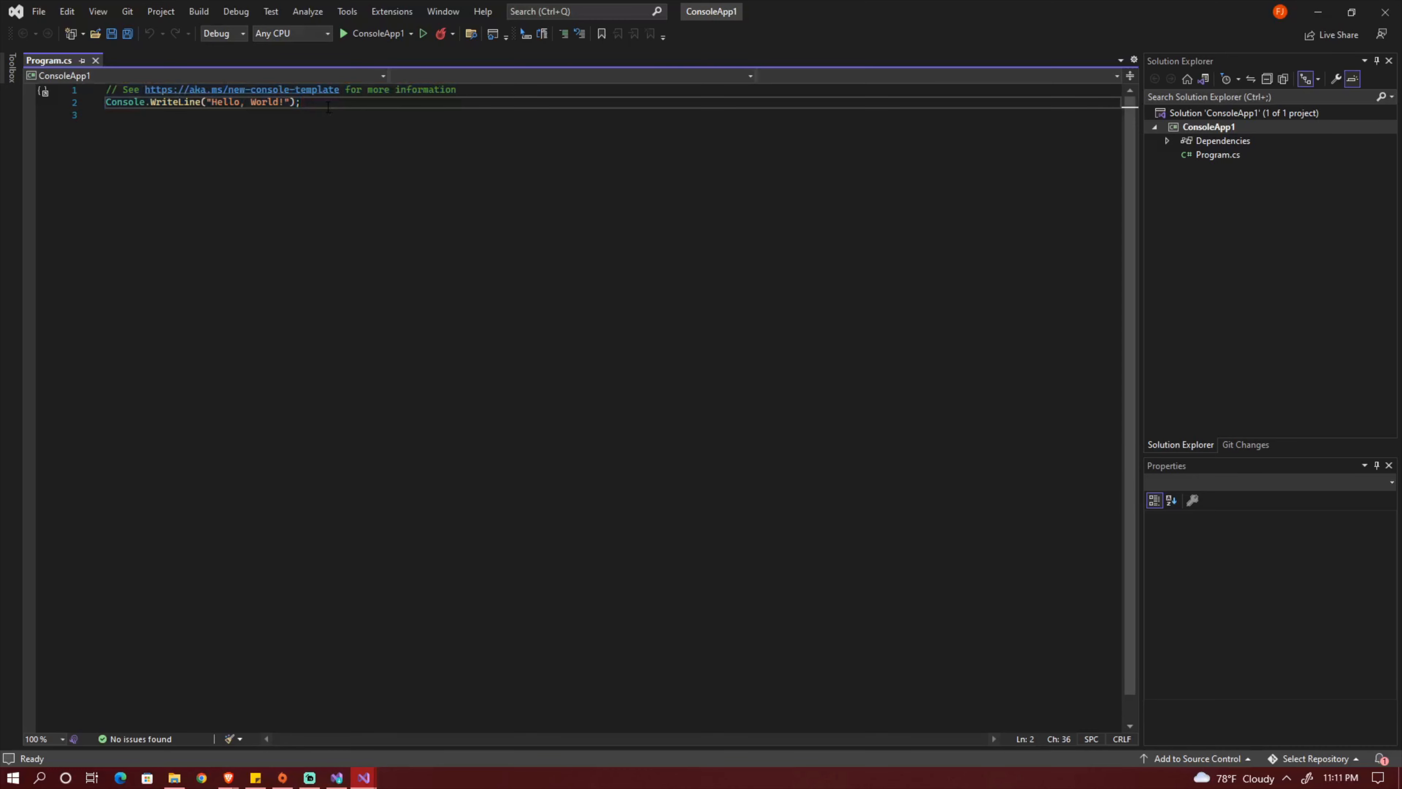
Run ConsoleApp1 with debugging, view its console output, and close the debug console.
{"action": "left_click", "coordinate": [345, 34]}
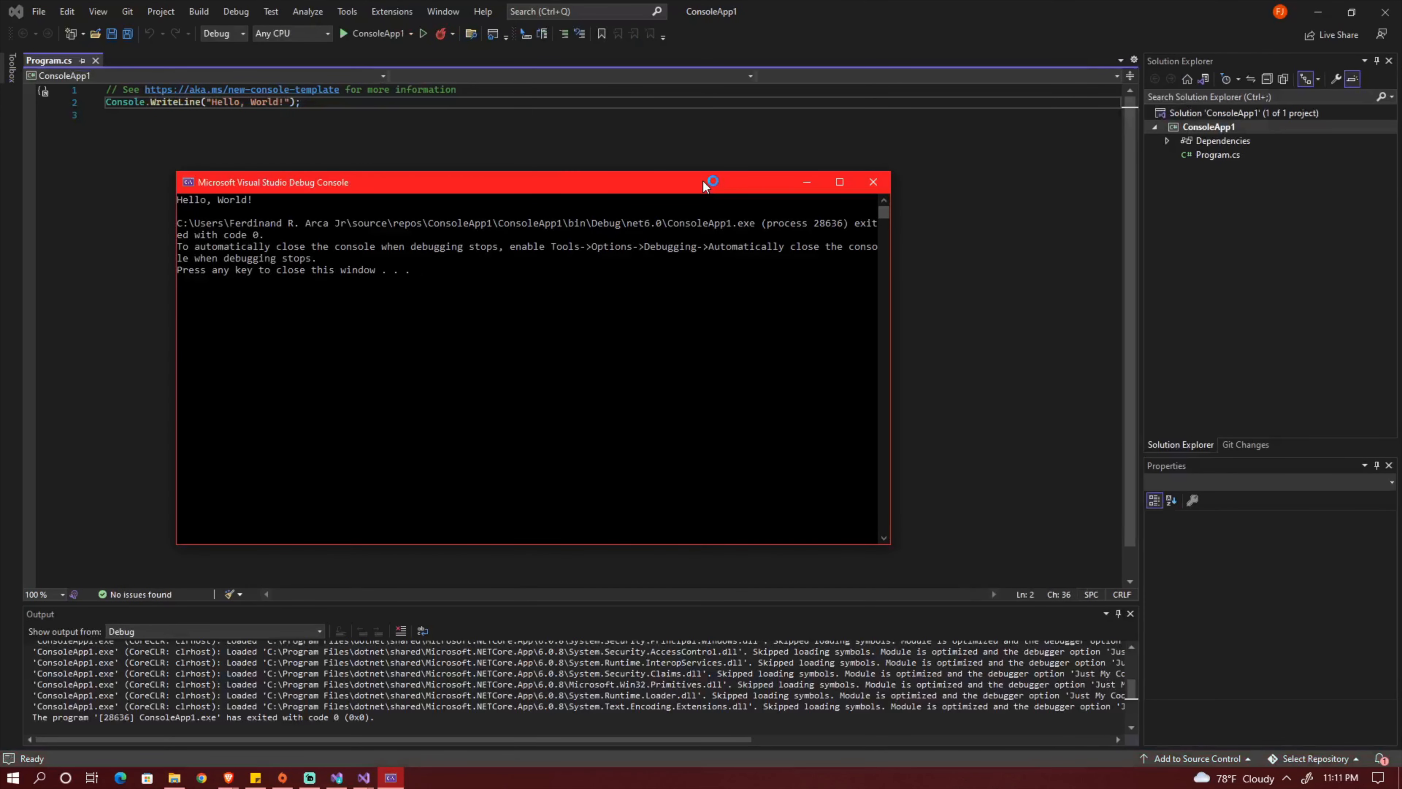
{"action": "left_click_drag", "start_coordinate": [676, 182], "coordinate": [712, 210]}
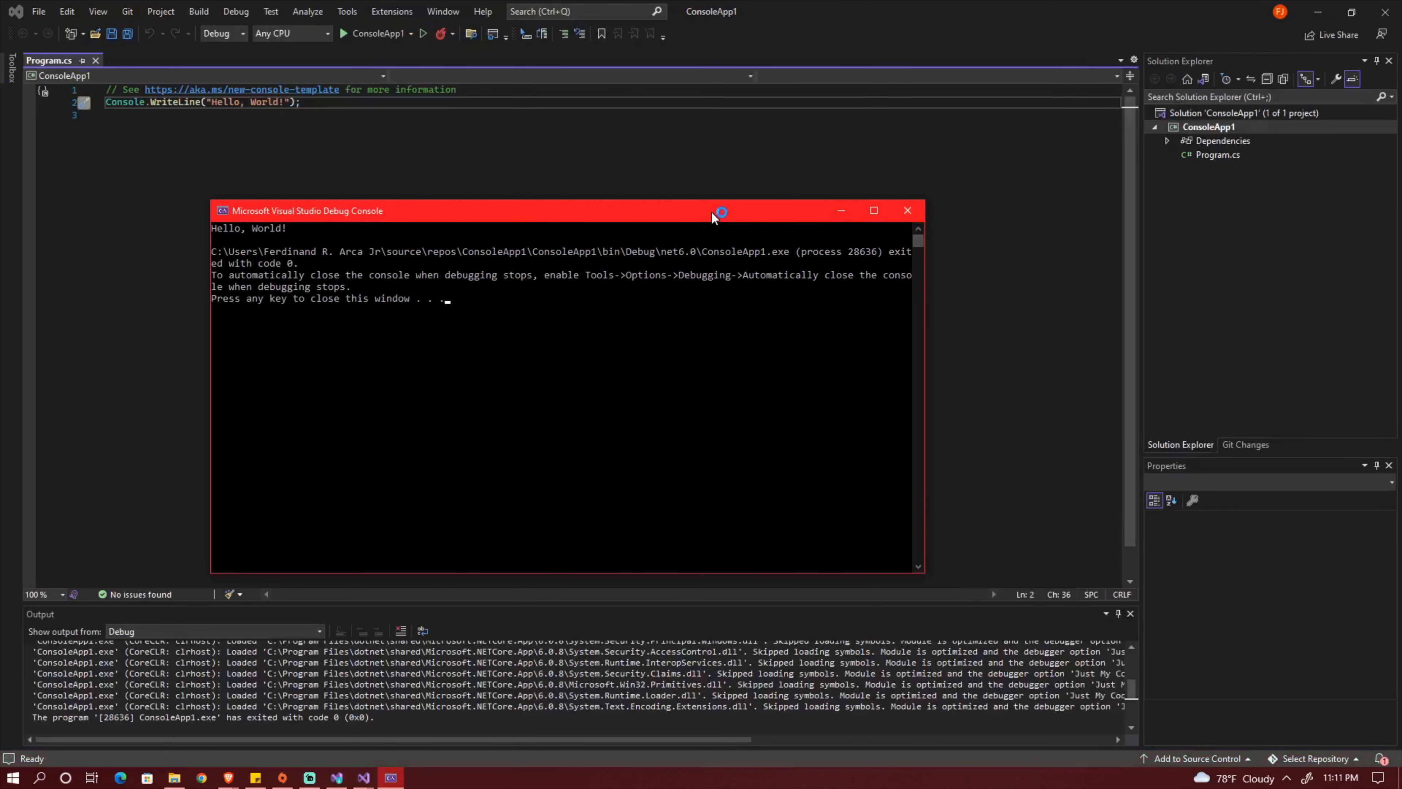
{"action": "left_click", "coordinate": [483, 326]}
{"action": "key", "text": "Escape"}
{"action": "key", "text": "Return"}
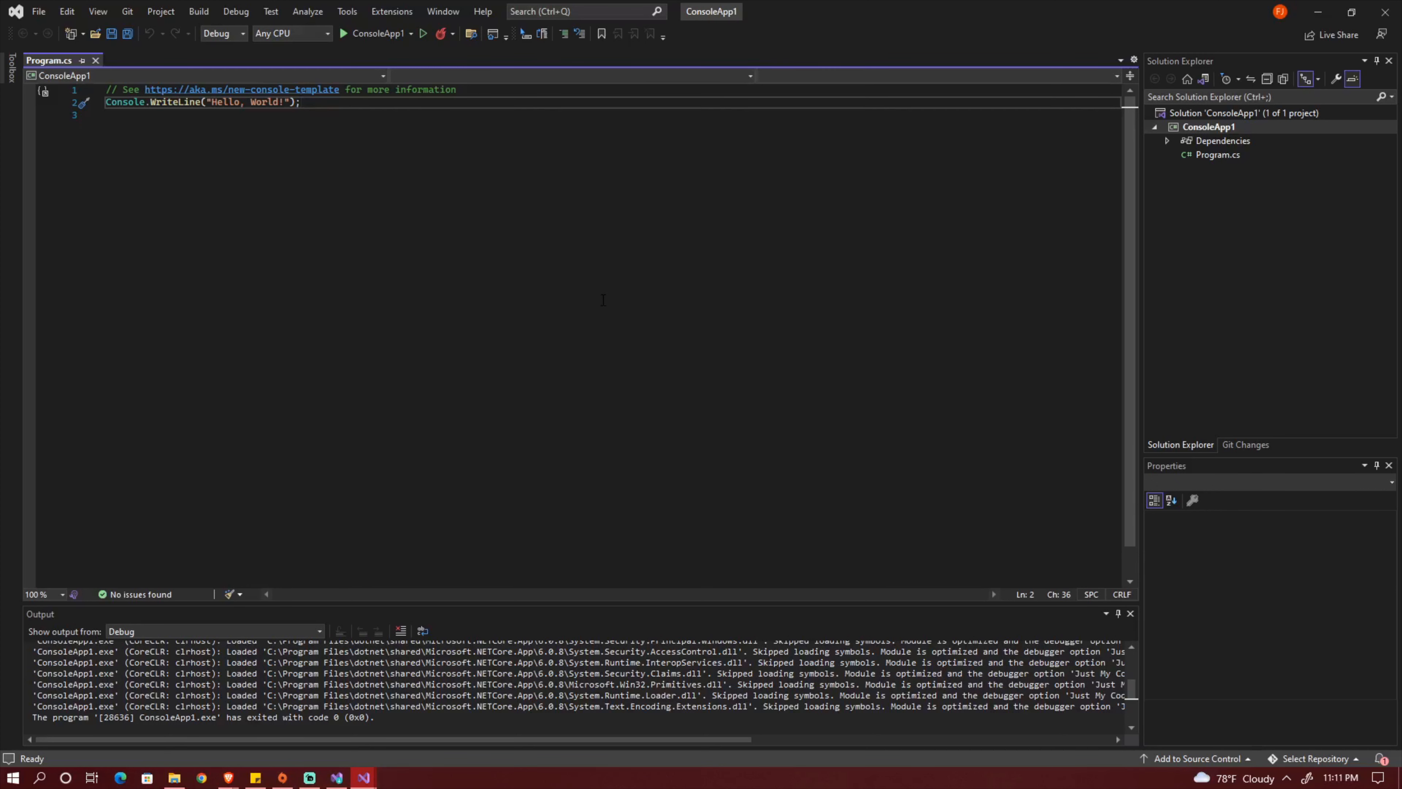
Run ConsoleApp1 again, widen the debug console, highlight the program's output line, and close the console.
{"action": "left_click", "coordinate": [359, 34]}
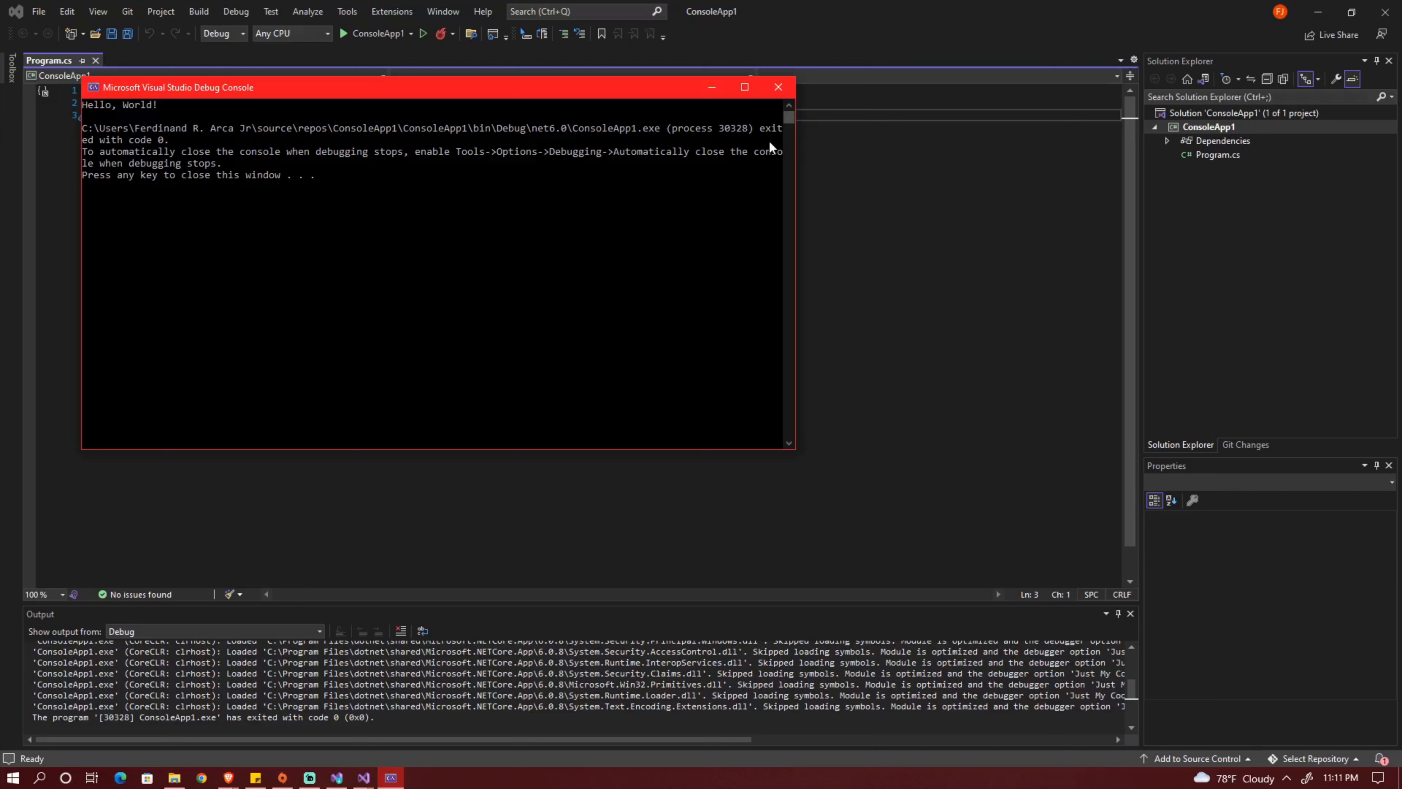
{"action": "left_click_drag", "start_coordinate": [800, 135], "coordinate": [1024, 156]}
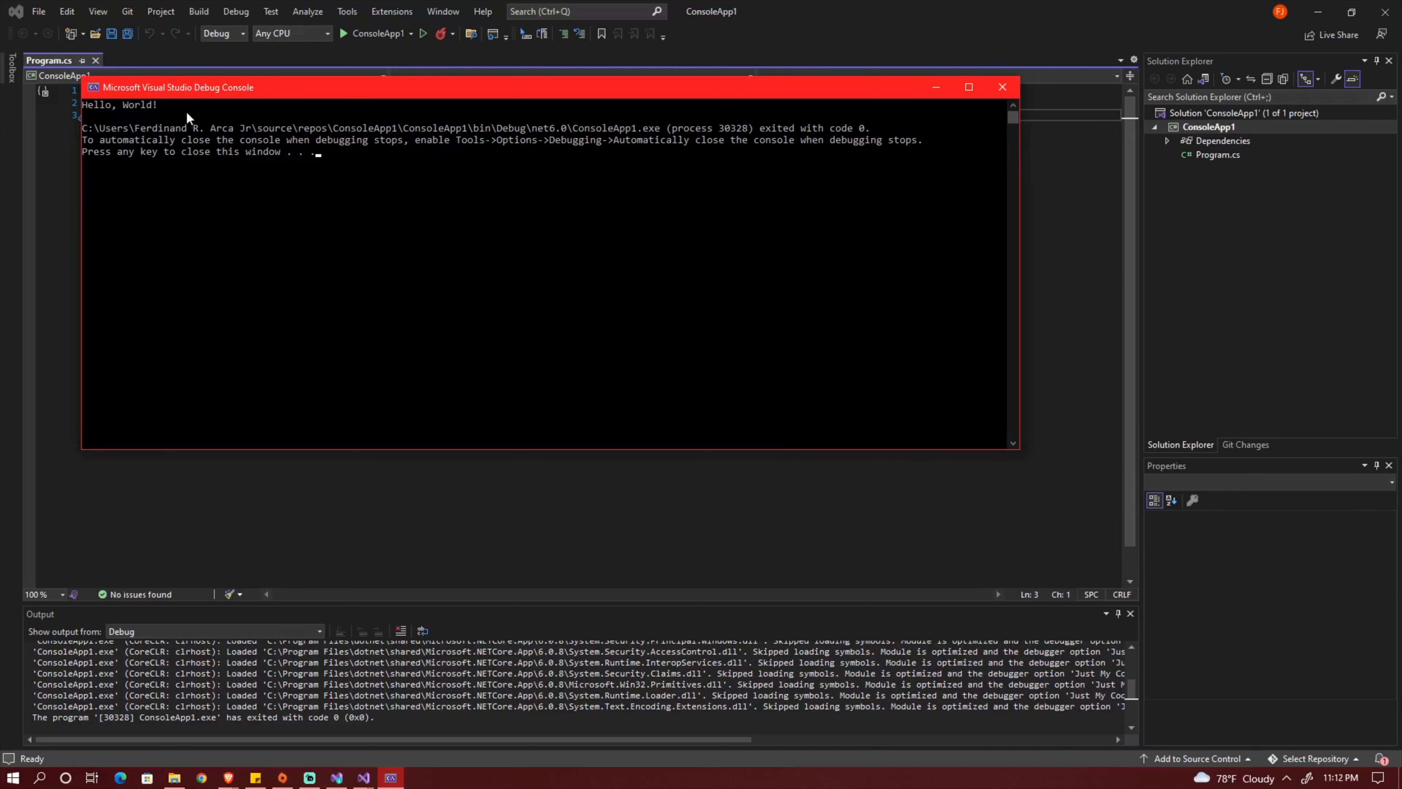
{"action": "left_click_drag", "start_coordinate": [186, 111], "coordinate": [66, 99]}
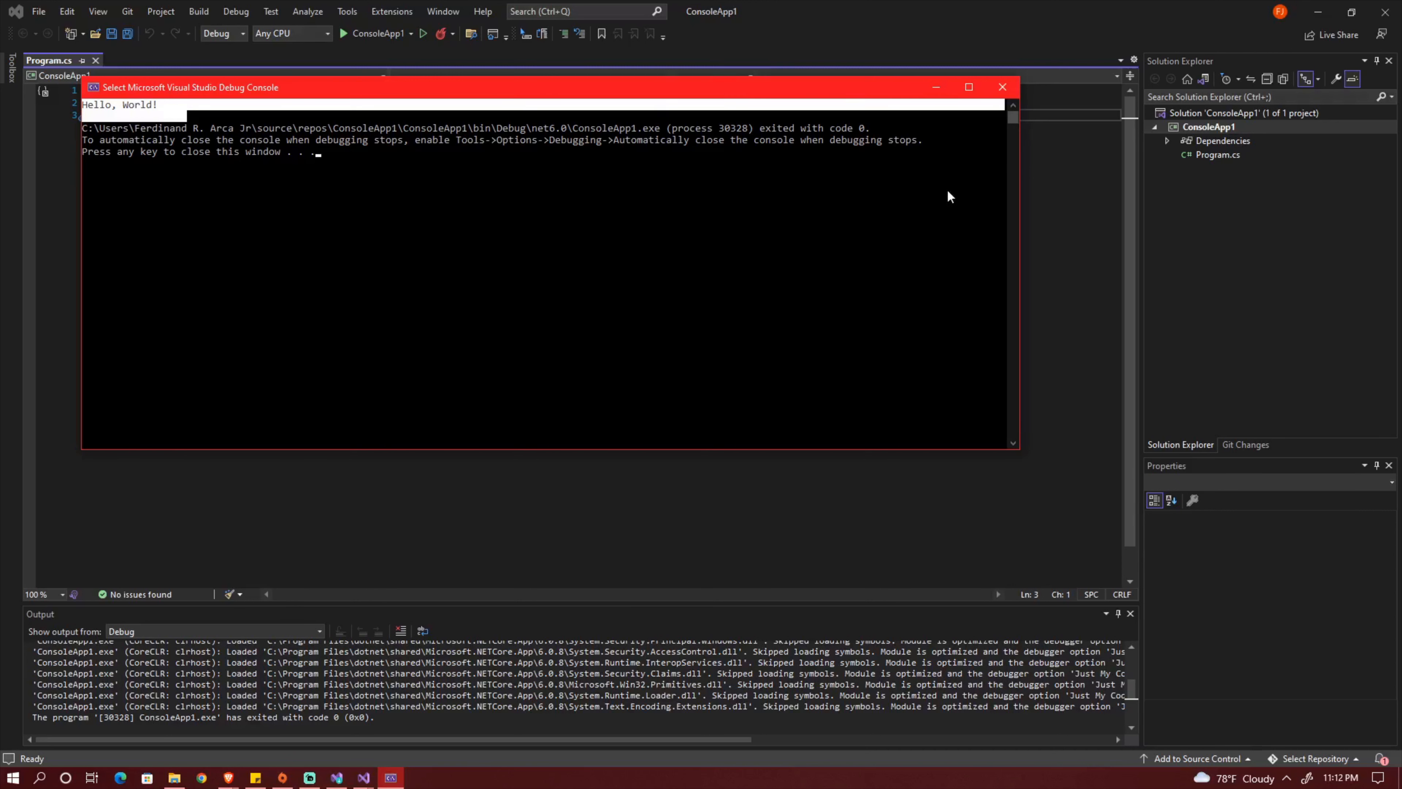
{"action": "left_click", "coordinate": [1003, 87]}
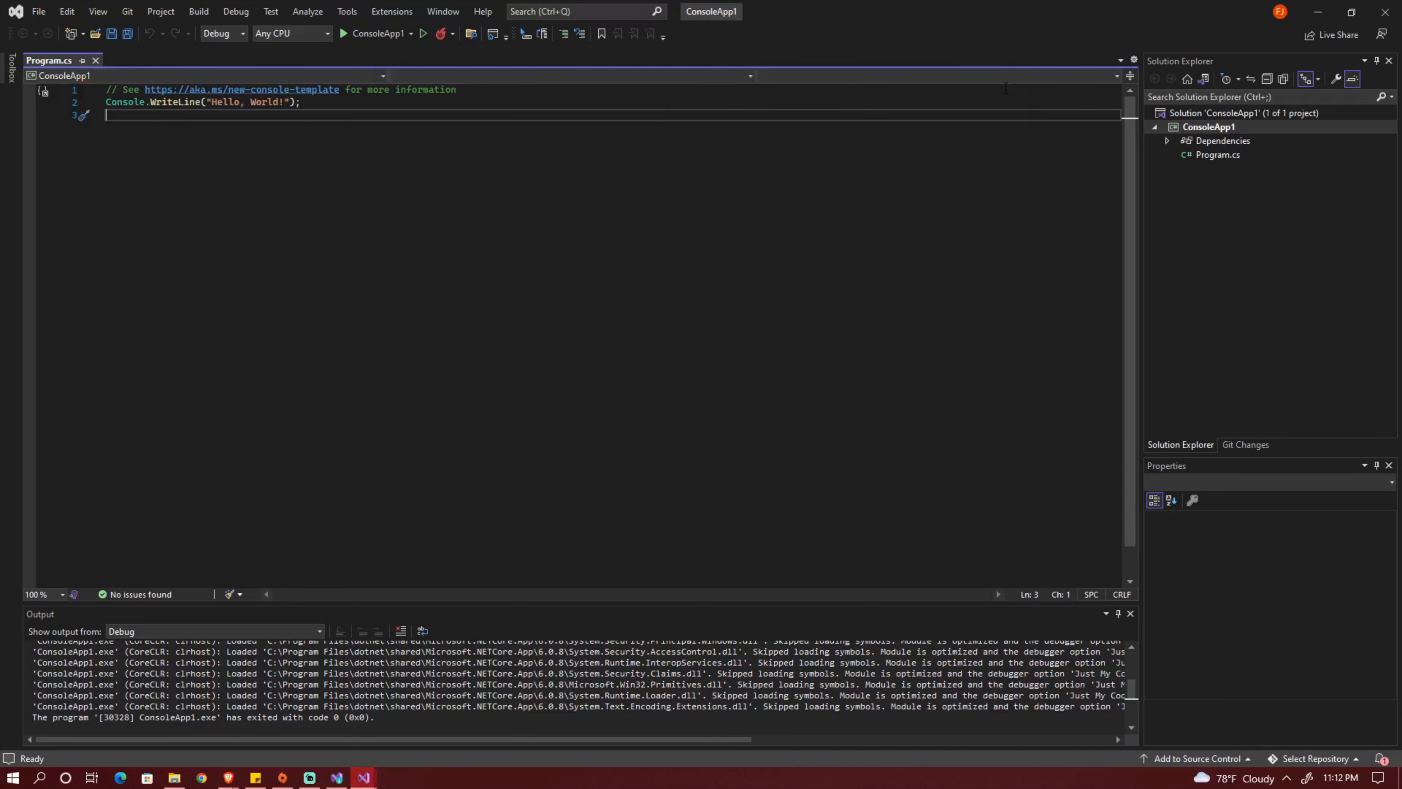